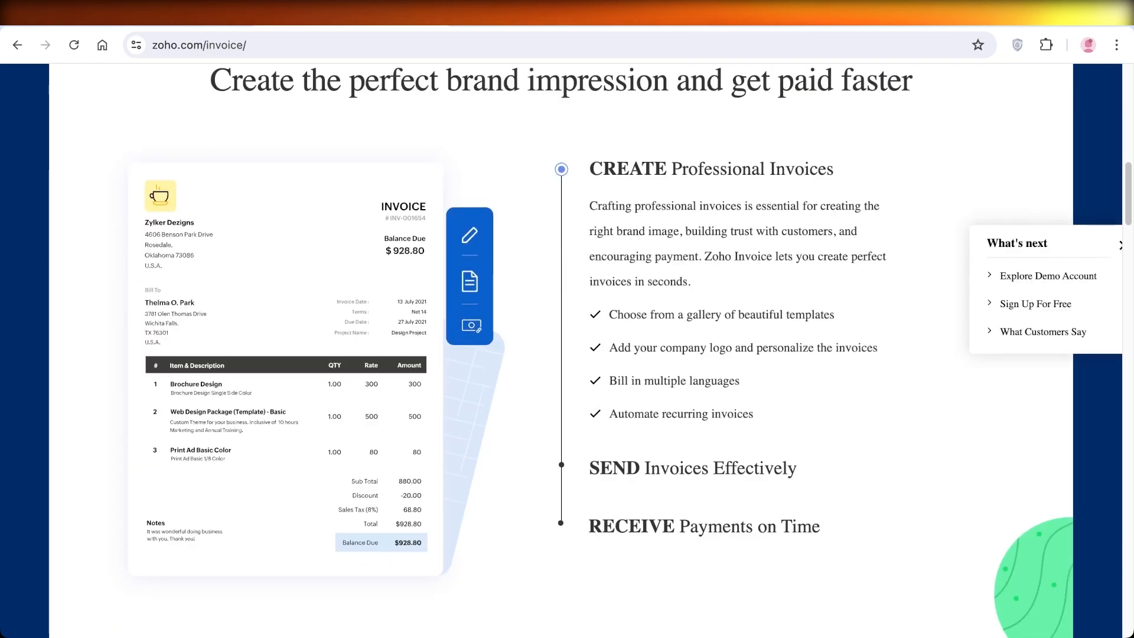
Look through the Zoho Invoice landing page for its invoicing features, supported industries, quotes and reports, and mobile apps
{"action": "scroll", "coordinate": [567, 319], "scroll_direction": "down", "scroll_amount": 6}
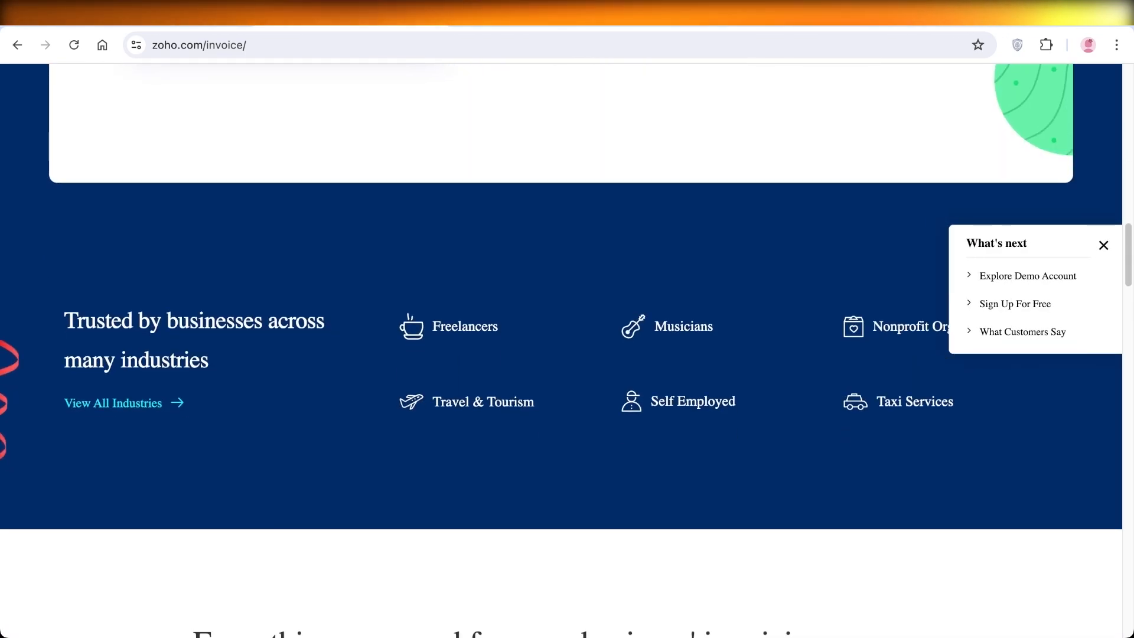
{"action": "scroll", "coordinate": [567, 319], "scroll_direction": "down", "scroll_amount": 1}
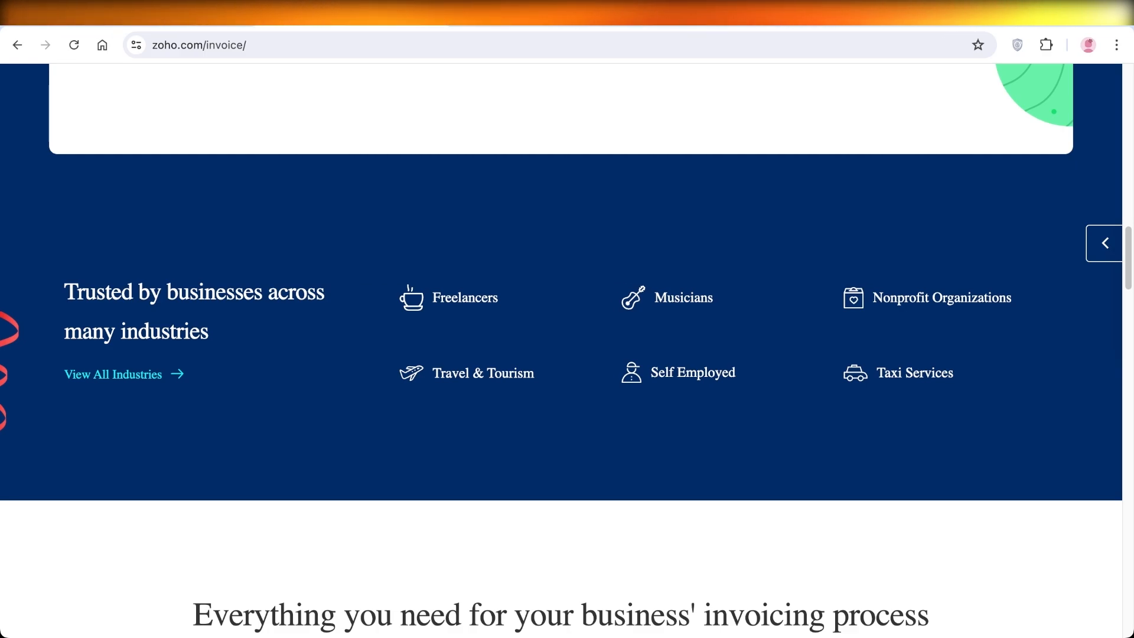
{"action": "scroll", "coordinate": [562, 347], "scroll_direction": "down", "scroll_amount": 1}
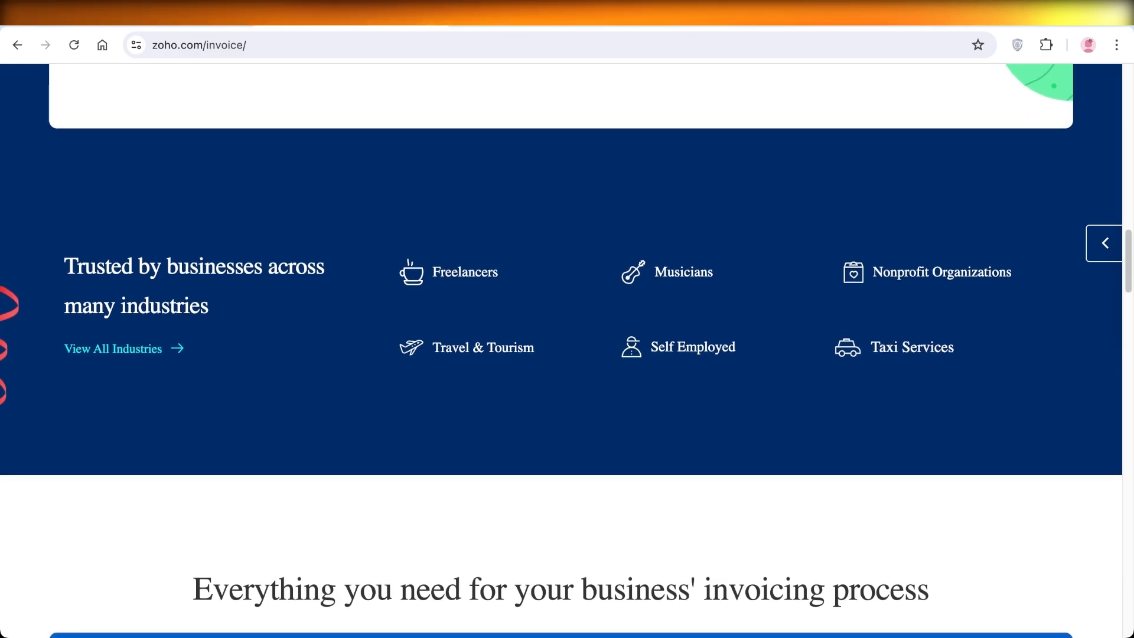
{"action": "scroll", "coordinate": [561, 348], "scroll_direction": "down", "scroll_amount": 5}
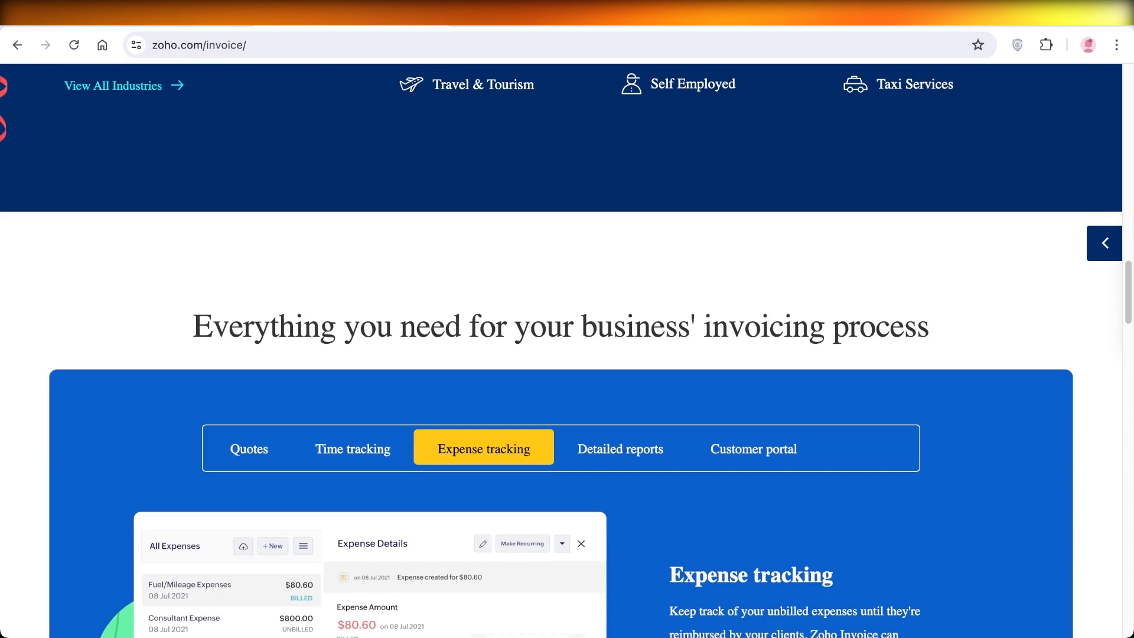
{"action": "scroll", "coordinate": [562, 348], "scroll_direction": "down", "scroll_amount": 2}
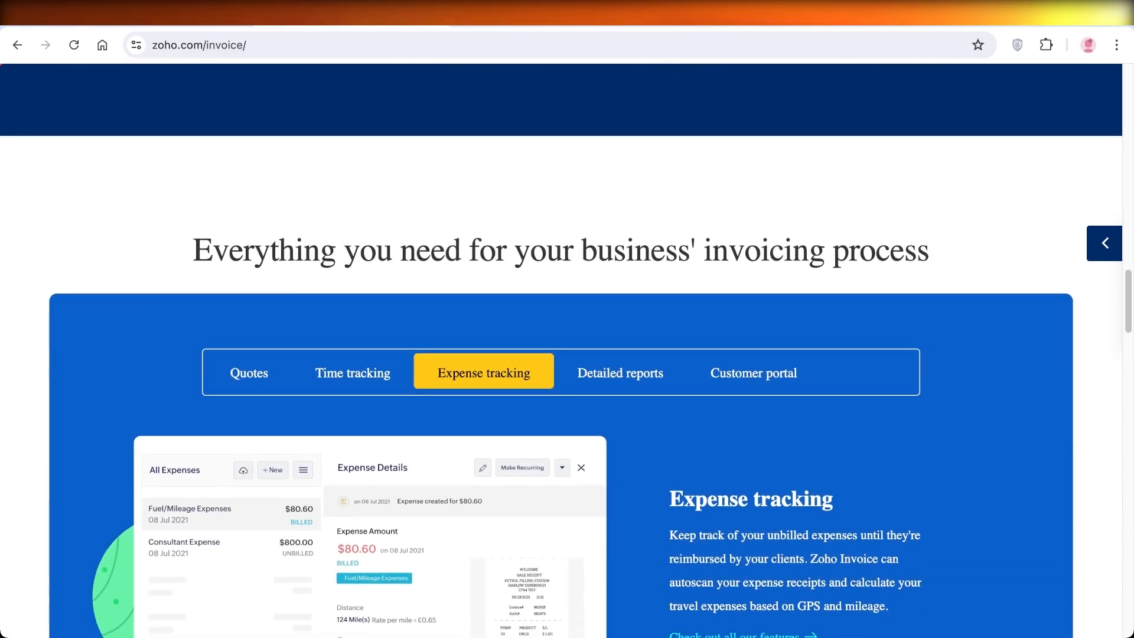
{"action": "scroll", "coordinate": [562, 349], "scroll_direction": "down", "scroll_amount": 3}
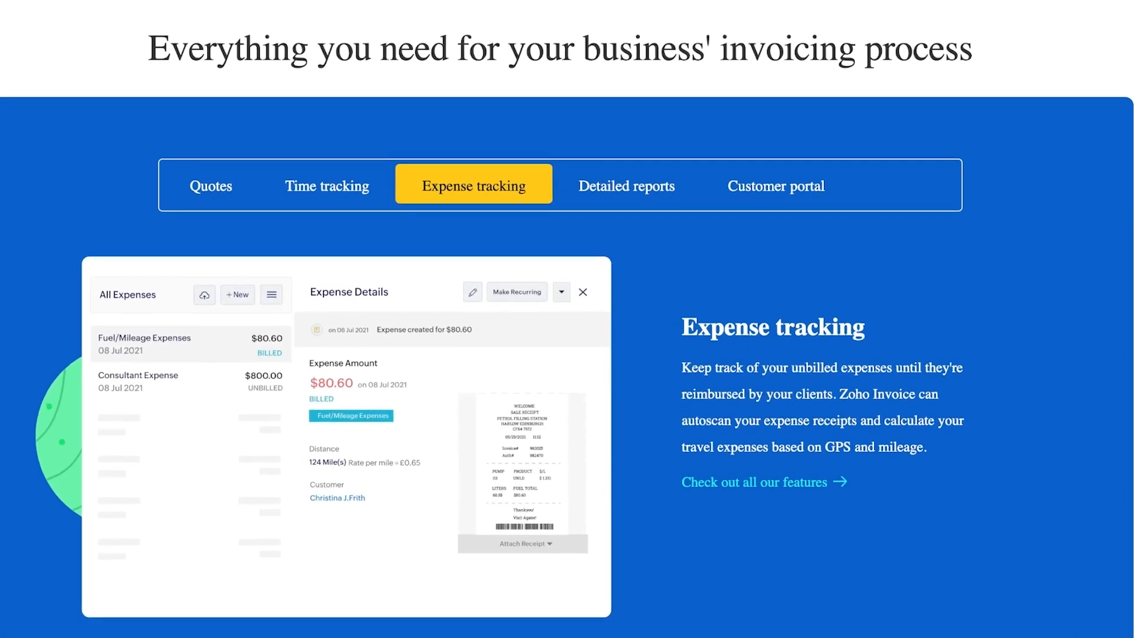
{"action": "scroll", "coordinate": [562, 348], "scroll_direction": "down", "scroll_amount": 2}
{"action": "scroll", "coordinate": [562, 348], "scroll_direction": "down", "scroll_amount": 2}
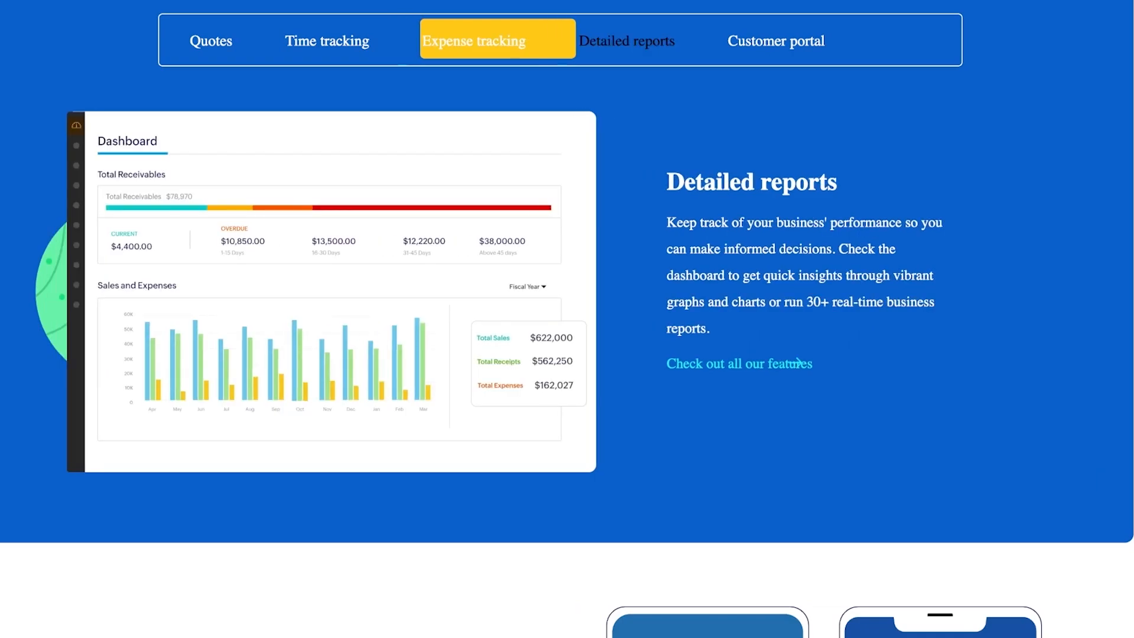
{"action": "scroll", "coordinate": [562, 348], "scroll_direction": "down", "scroll_amount": 1}
{"action": "scroll", "coordinate": [567, 319], "scroll_direction": "up", "scroll_amount": 3}
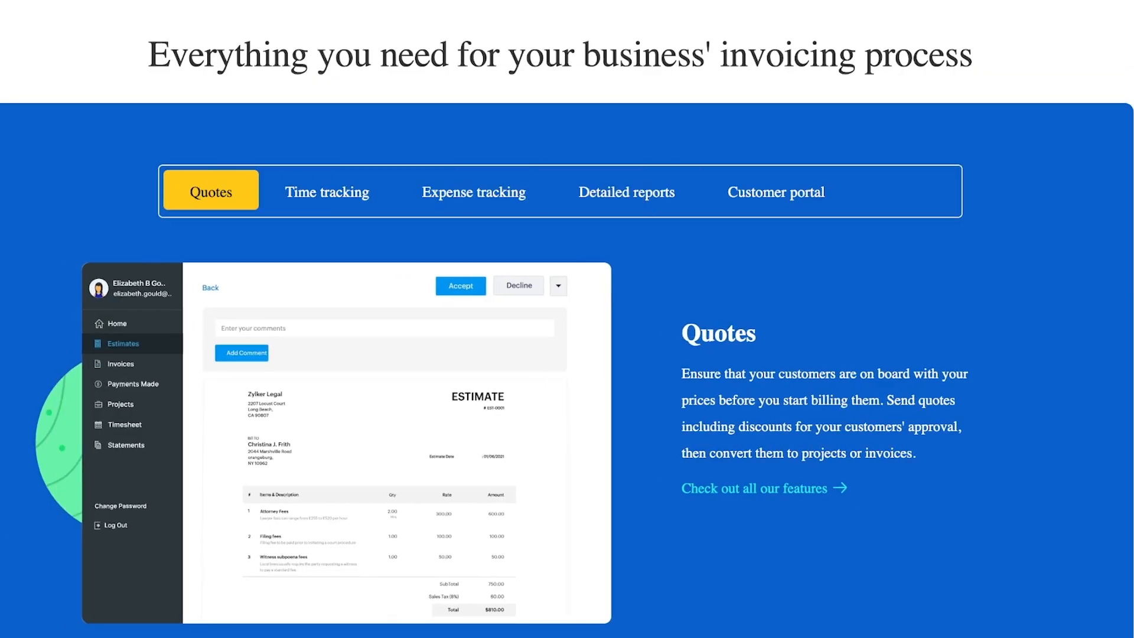
{"action": "scroll", "coordinate": [567, 319], "scroll_direction": "down", "scroll_amount": 2}
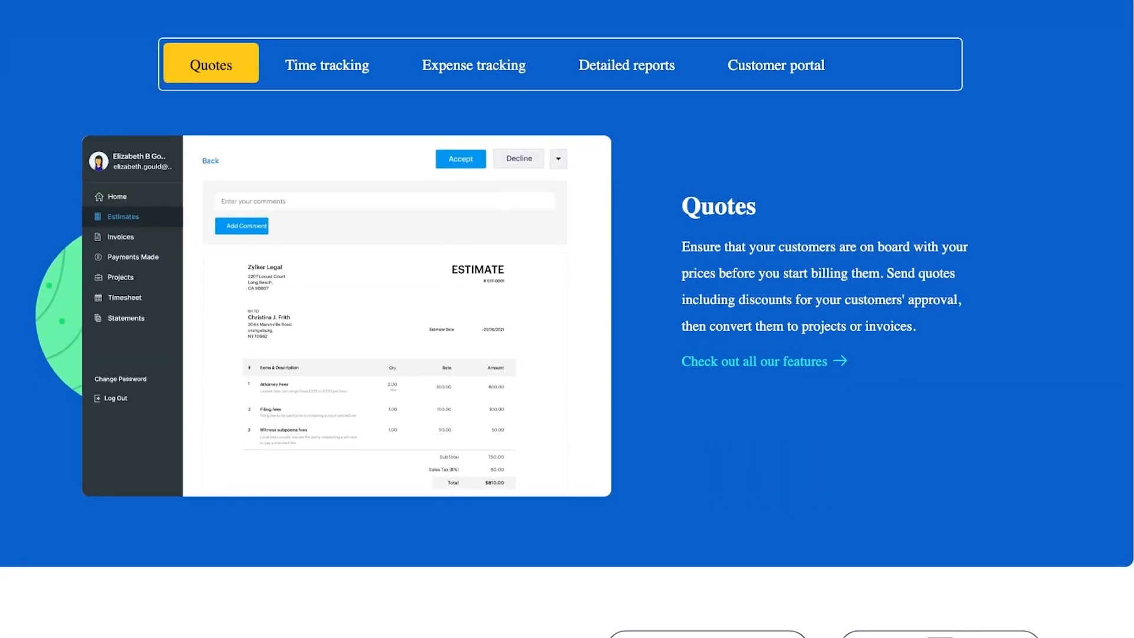
{"action": "scroll", "coordinate": [567, 319], "scroll_direction": "down", "scroll_amount": 3}
{"action": "scroll", "coordinate": [567, 319], "scroll_direction": "down", "scroll_amount": 4}
{"action": "scroll", "coordinate": [567, 319], "scroll_direction": "up", "scroll_amount": 15}
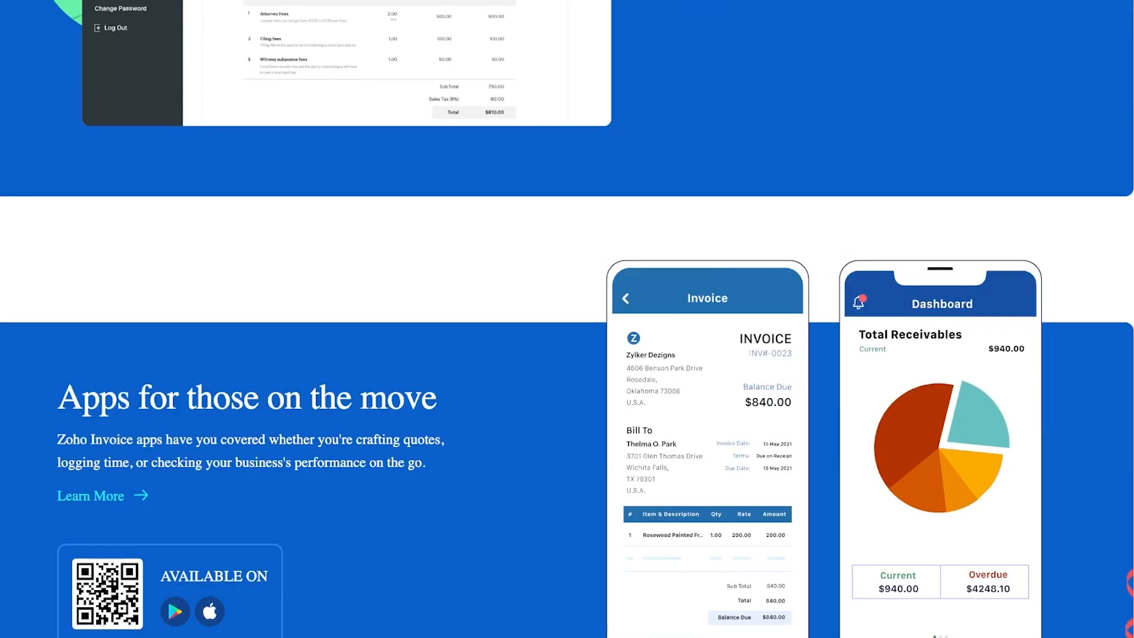
{"action": "scroll", "coordinate": [567, 319], "scroll_direction": "up", "scroll_amount": 15}
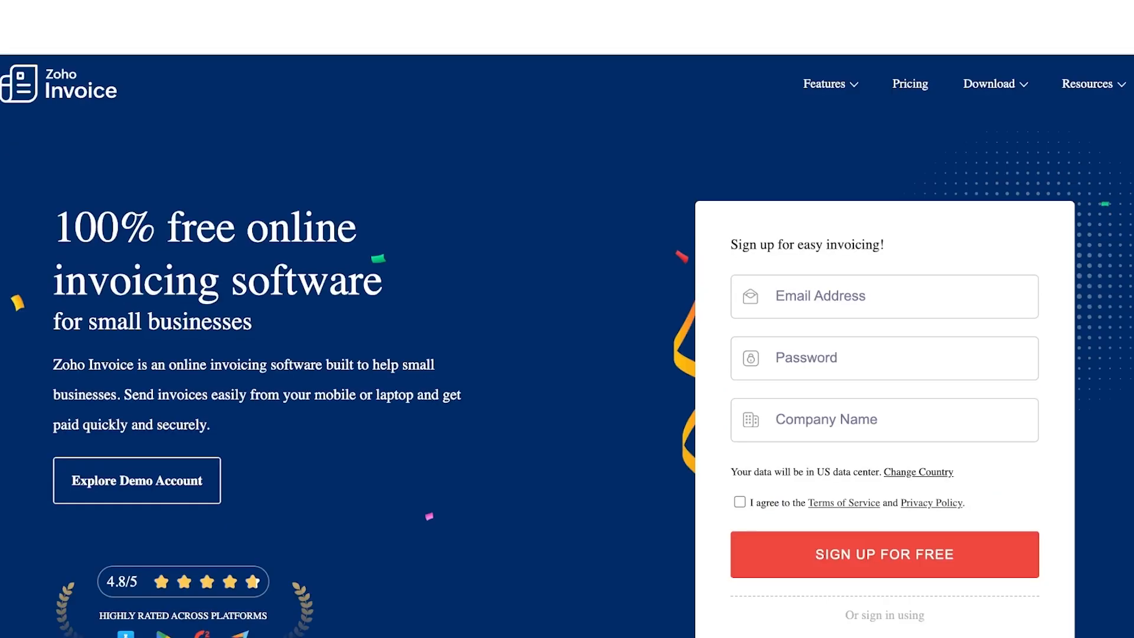
Sign in to Zoho Invoice with the first listed Google account and postpone the multi-factor authentication setup
{"action": "scroll", "coordinate": [568, 320], "scroll_direction": "down", "scroll_amount": 1}
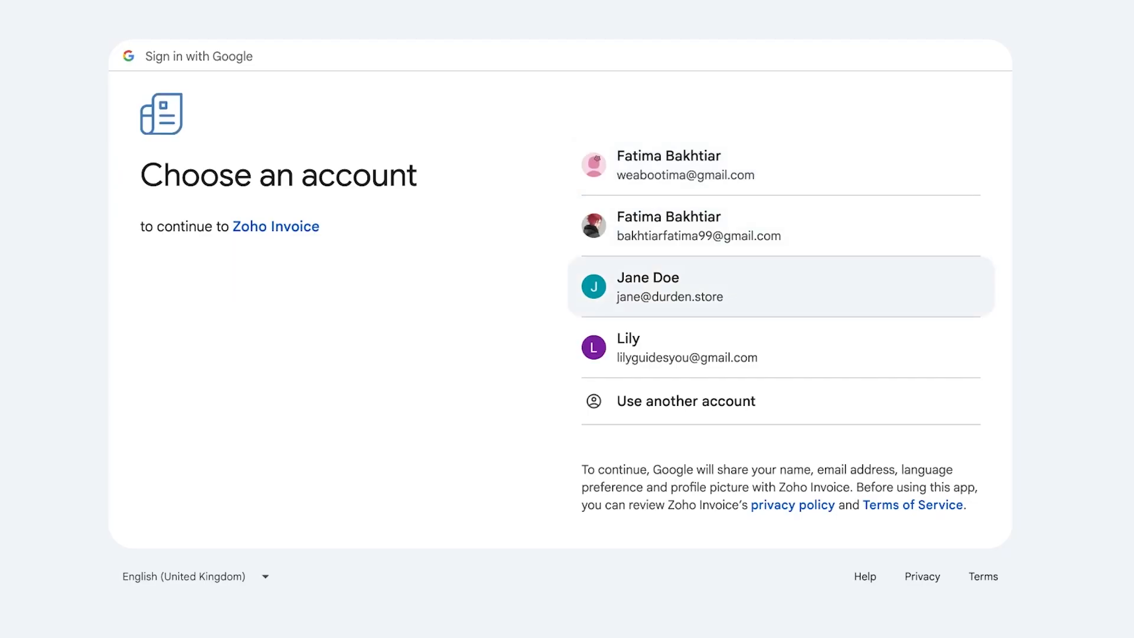
{"action": "left_click", "coordinate": [685, 165]}
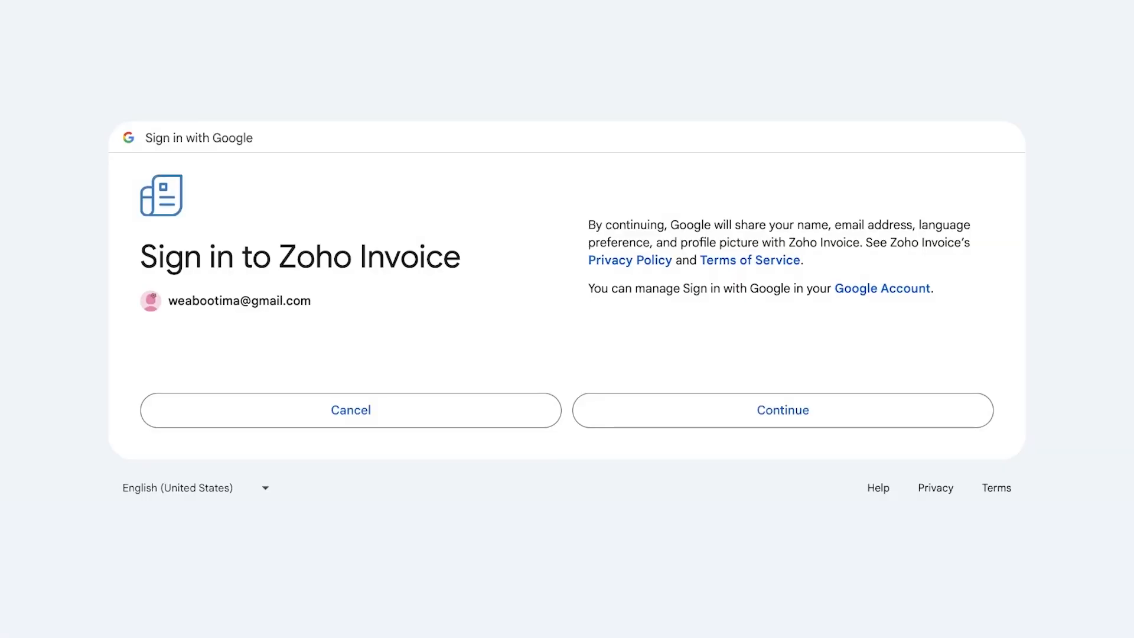
{"action": "left_click", "coordinate": [782, 410]}
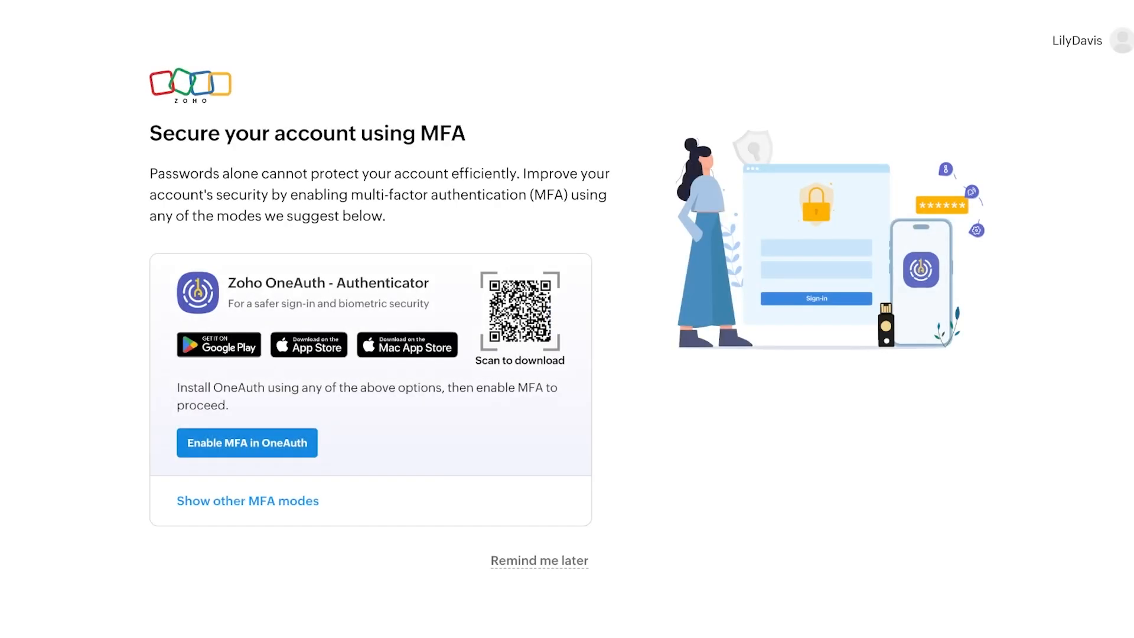
{"action": "left_click", "coordinate": [539, 561]}
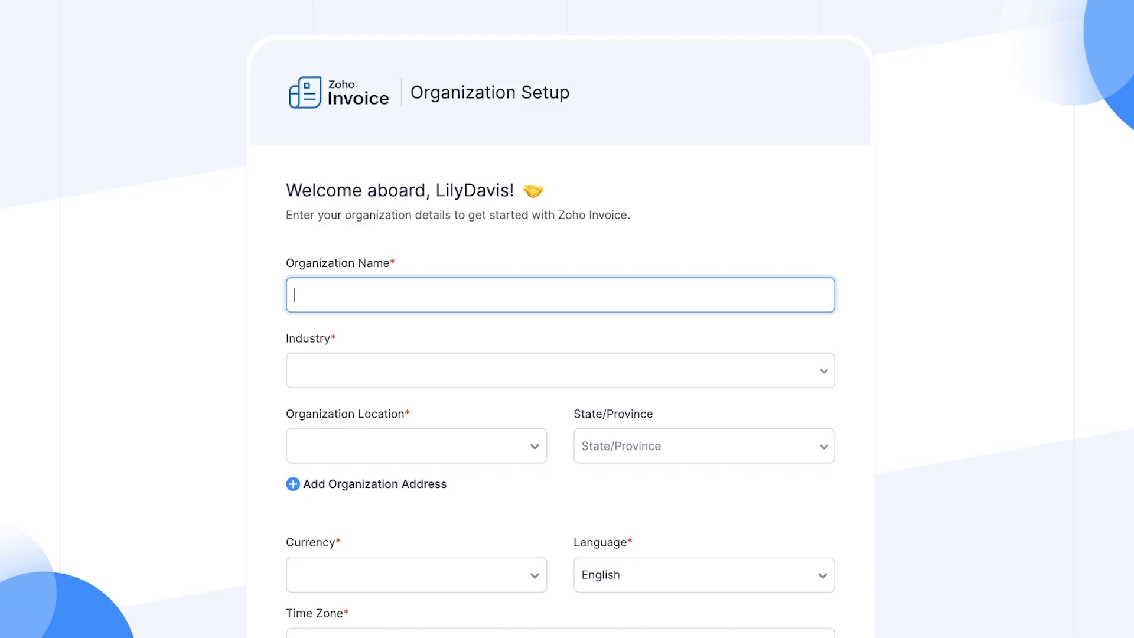
Enter Ruffles as the organization name and choose Retail (E-Commerce and Offline) as its industry
{"action": "type", "text": "L"}
{"action": "key", "text": "BackSpace"}
{"action": "type", "text": "Ruffles"}
{"action": "left_click", "coordinate": [560, 370]}
{"action": "type", "text": "Retai"}
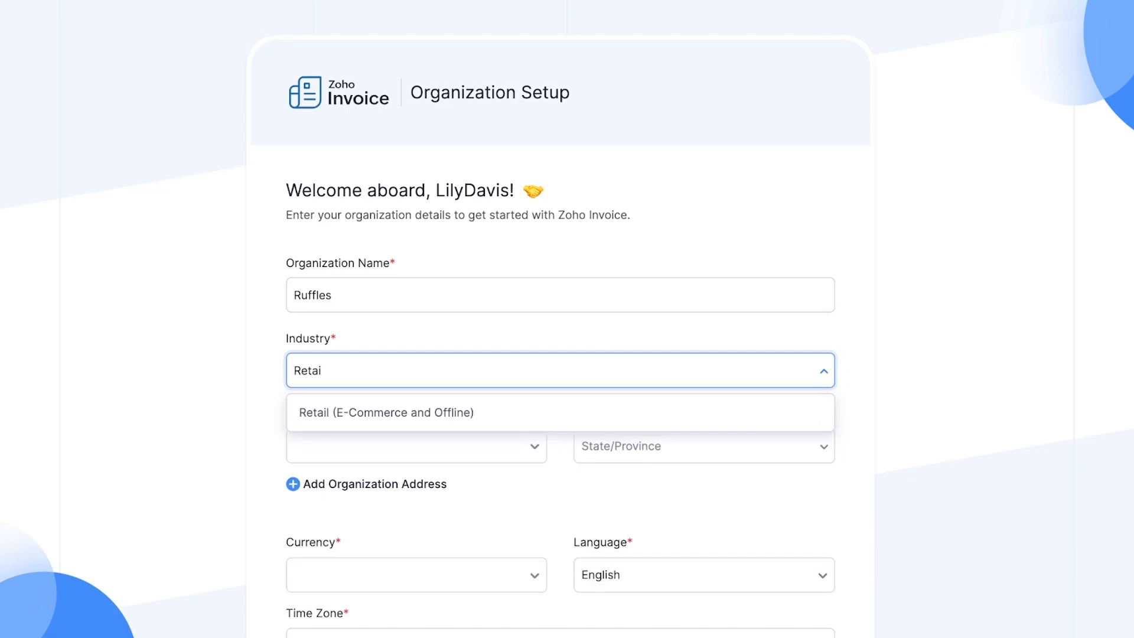
{"action": "key", "text": "Return"}
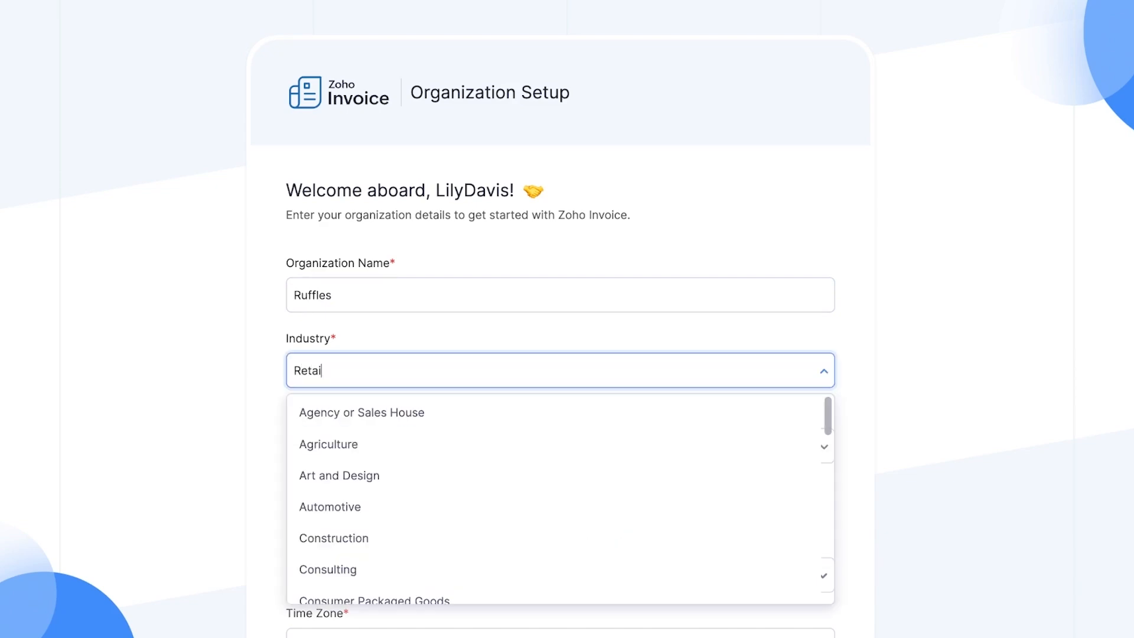
{"action": "type", "text": "l"}
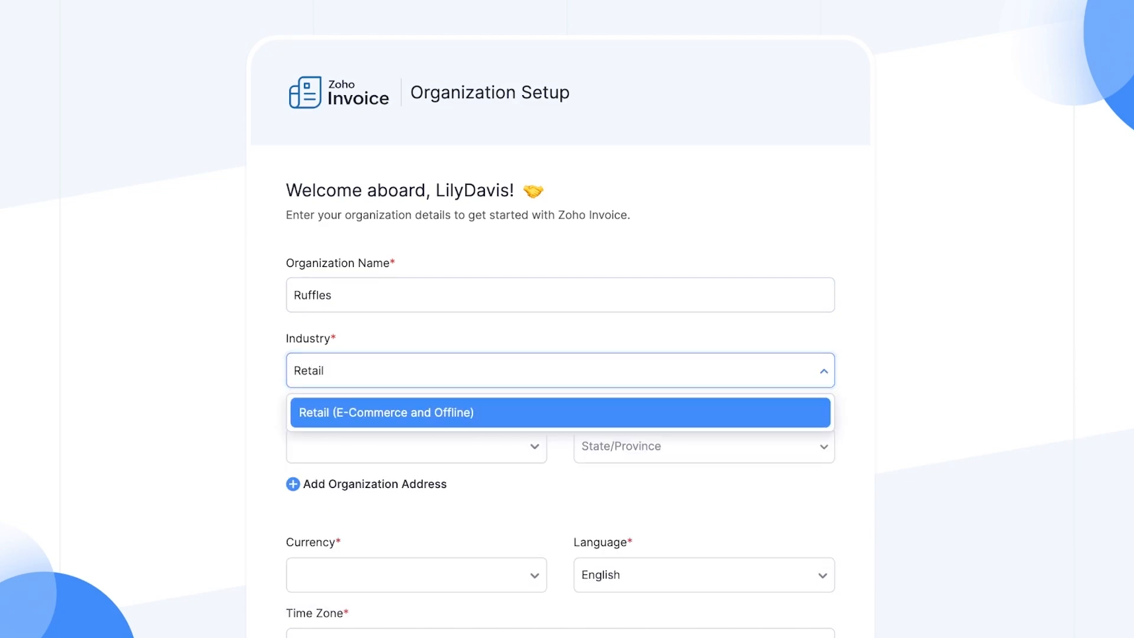
{"action": "key", "text": "Return"}
Set the organization location to Pakistan and the state/province to Islamabad
{"action": "type", "text": "p"}
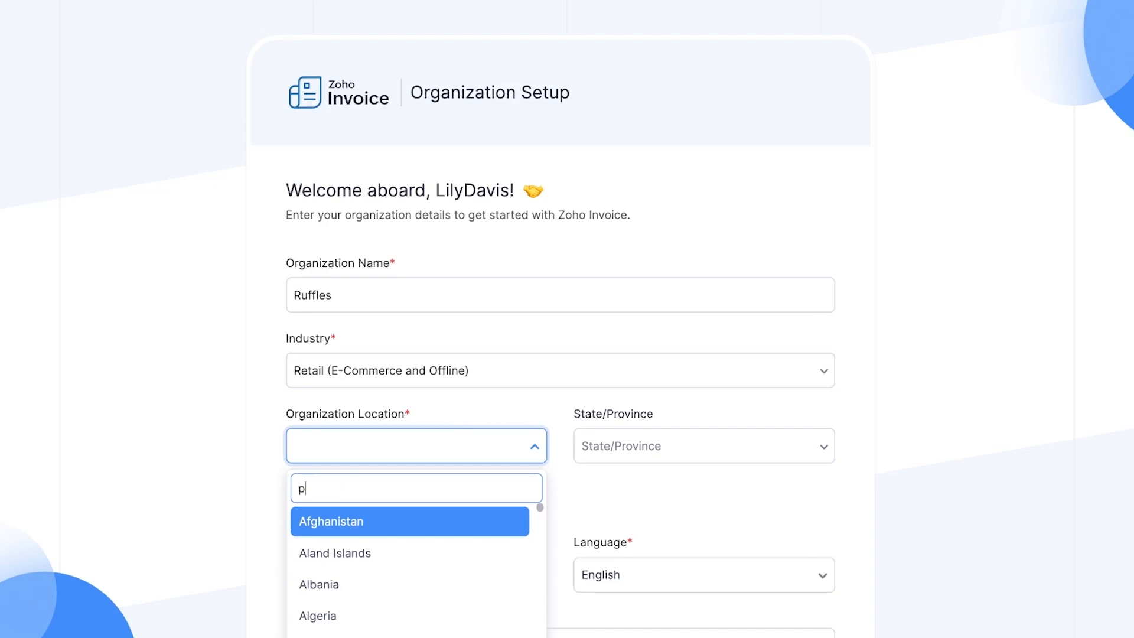
{"action": "type", "text": "akistan"}
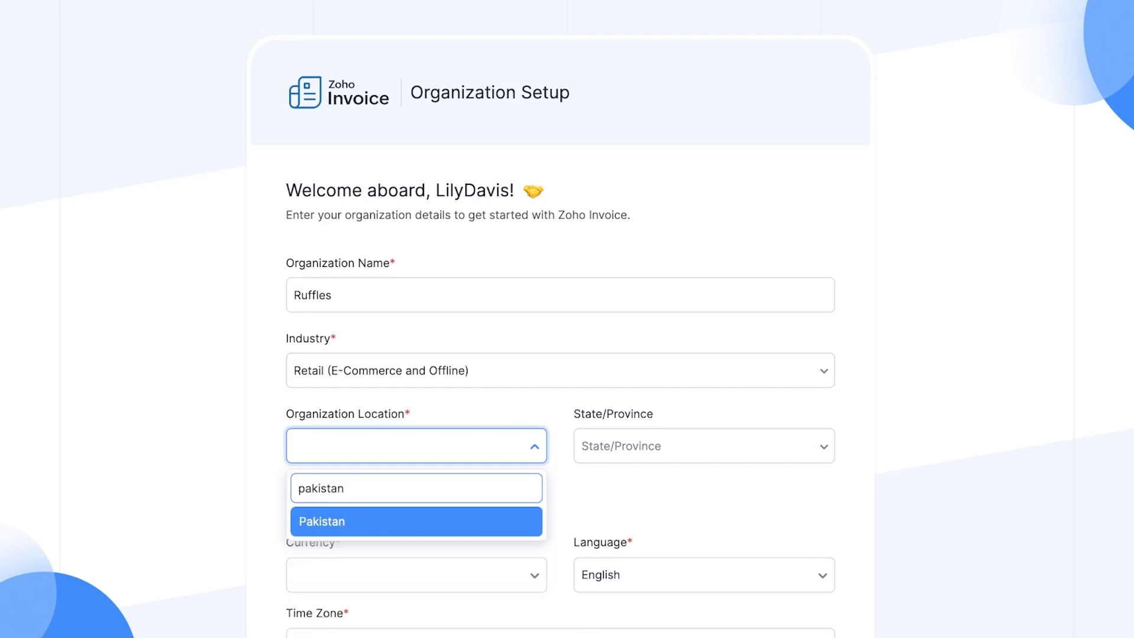
{"action": "key", "text": "Return"}
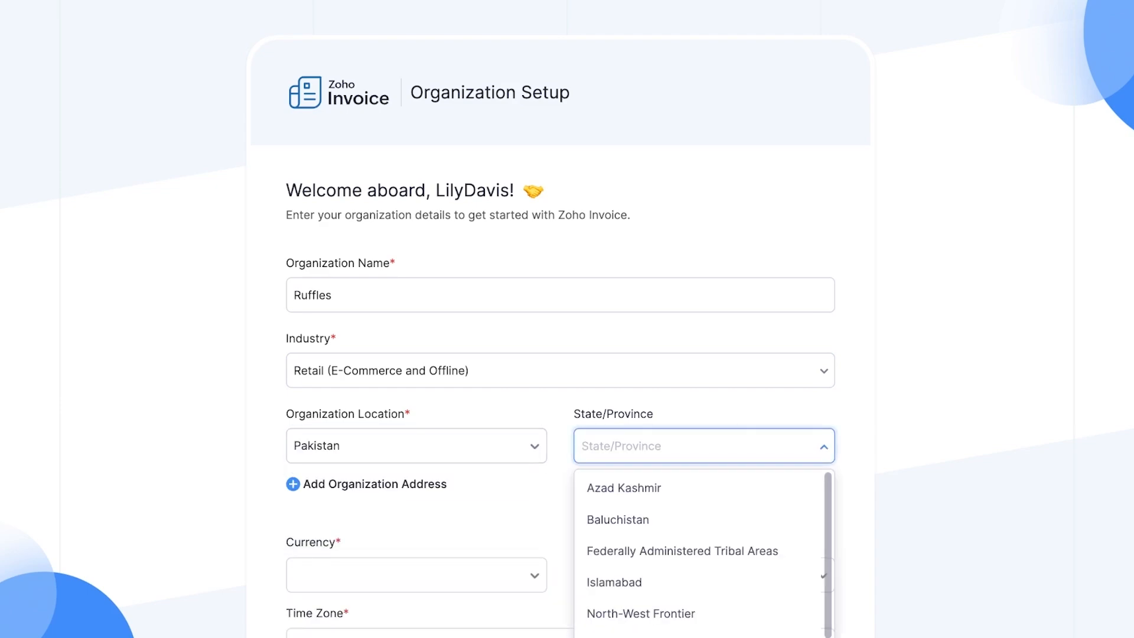
{"action": "key", "text": "Down"}
{"action": "key", "text": "Down"}
{"action": "key", "text": "Down"}
{"action": "key", "text": "Down"}
{"action": "key", "text": "Return"}
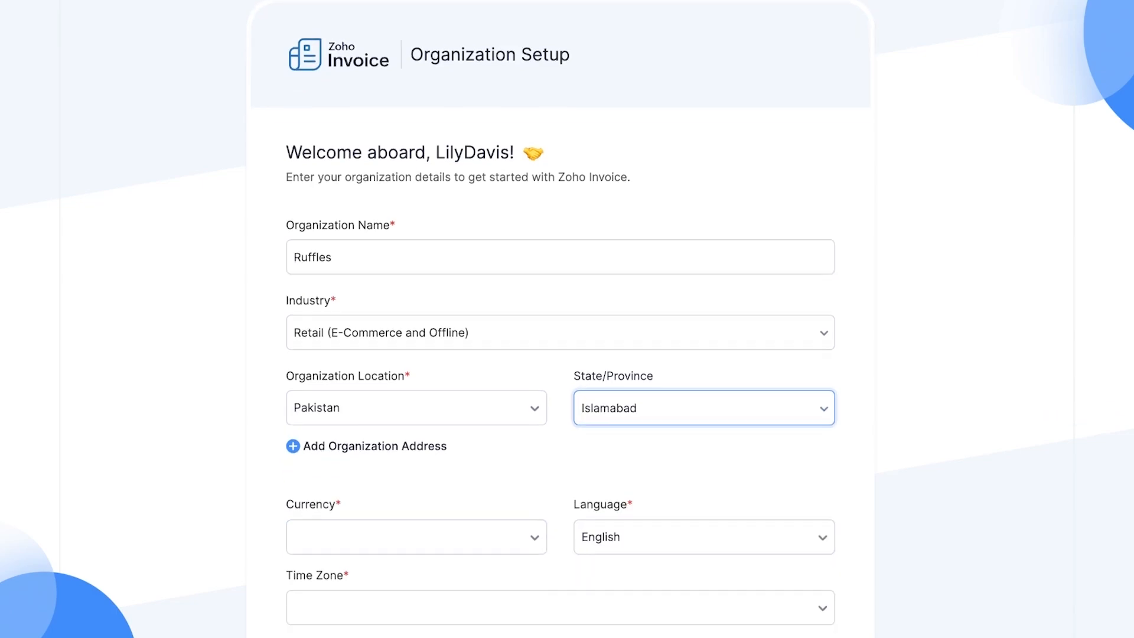
Set the organization's currency to USD - United States Dollar and its time zone to (GMT -12:00) GMT-12:00 (Etc/GMT+12)
{"action": "key", "text": "Down"}
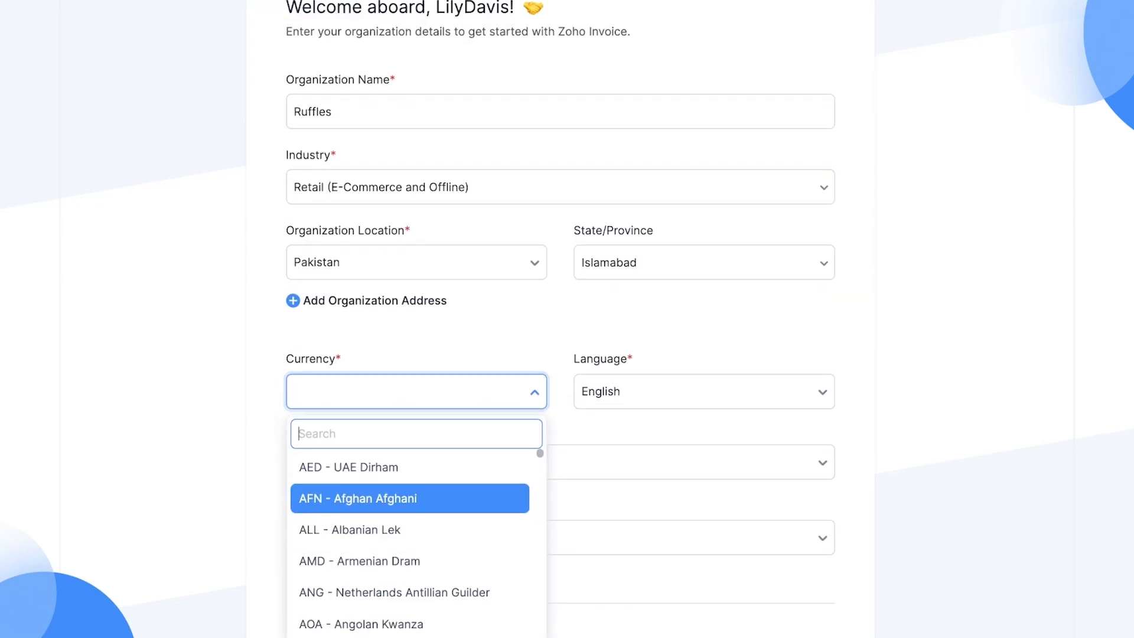
{"action": "type", "text": "USD"}
{"action": "key", "text": "Return"}
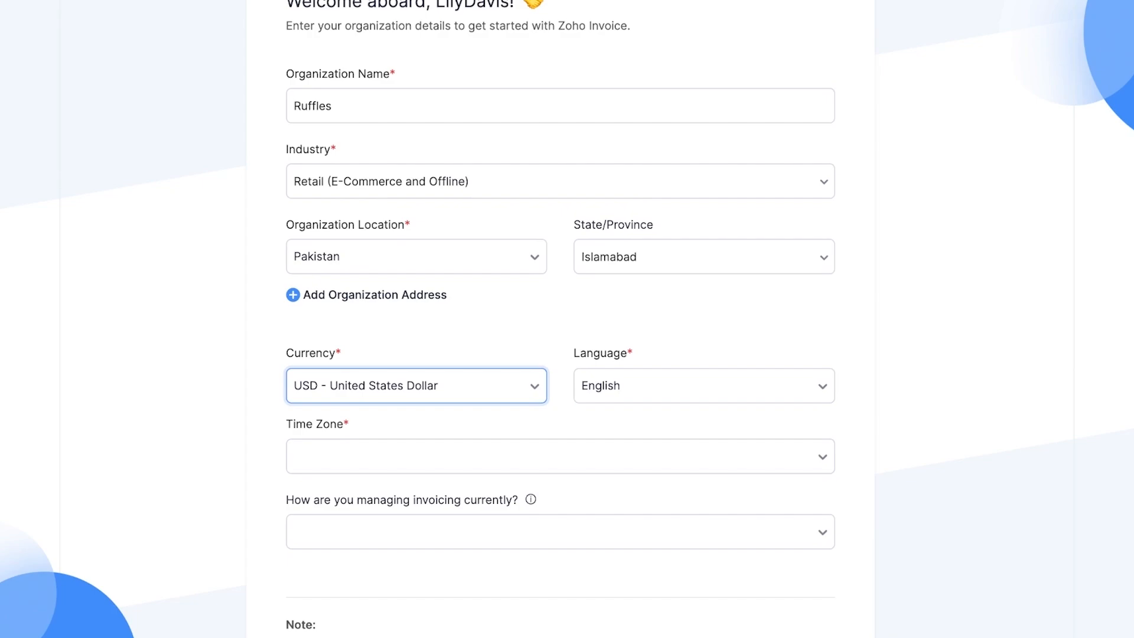
{"action": "scroll", "coordinate": [561, 426], "scroll_direction": "down", "scroll_amount": 1}
{"action": "left_click", "coordinate": [561, 426]}
{"action": "left_click", "coordinate": [549, 502]}
{"action": "scroll", "coordinate": [549, 502], "scroll_direction": "down", "scroll_amount": 3}
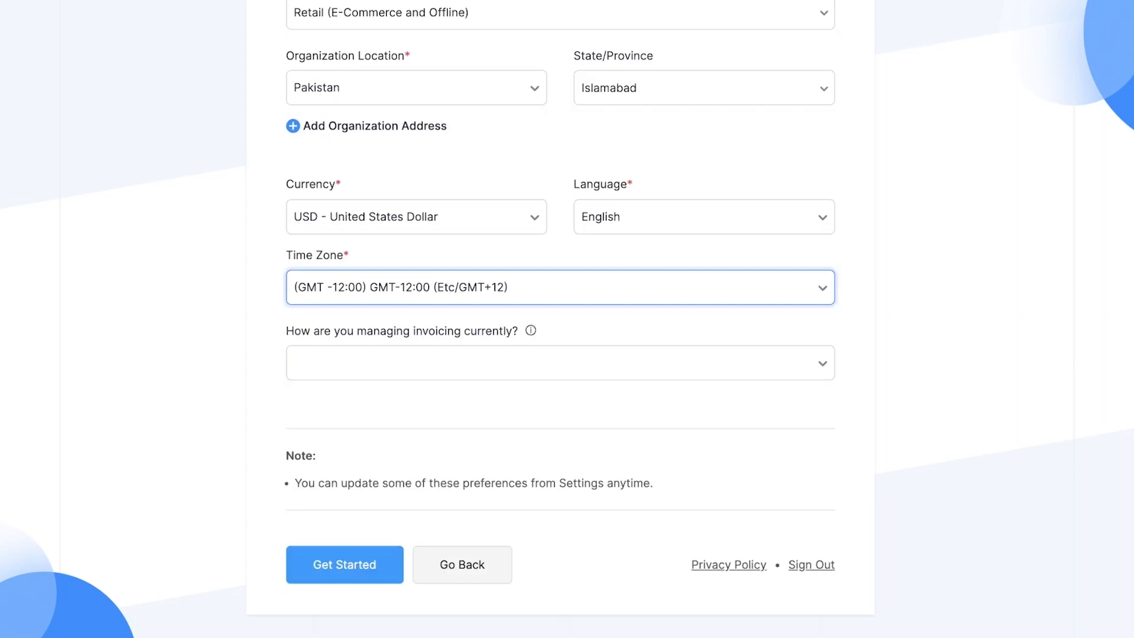
Answer the current invoicing method question with "I'm not using anything right now" and submit the organization setup
{"action": "left_click", "coordinate": [561, 363]}
{"action": "scroll", "coordinate": [554, 461], "scroll_direction": "down", "scroll_amount": 4}
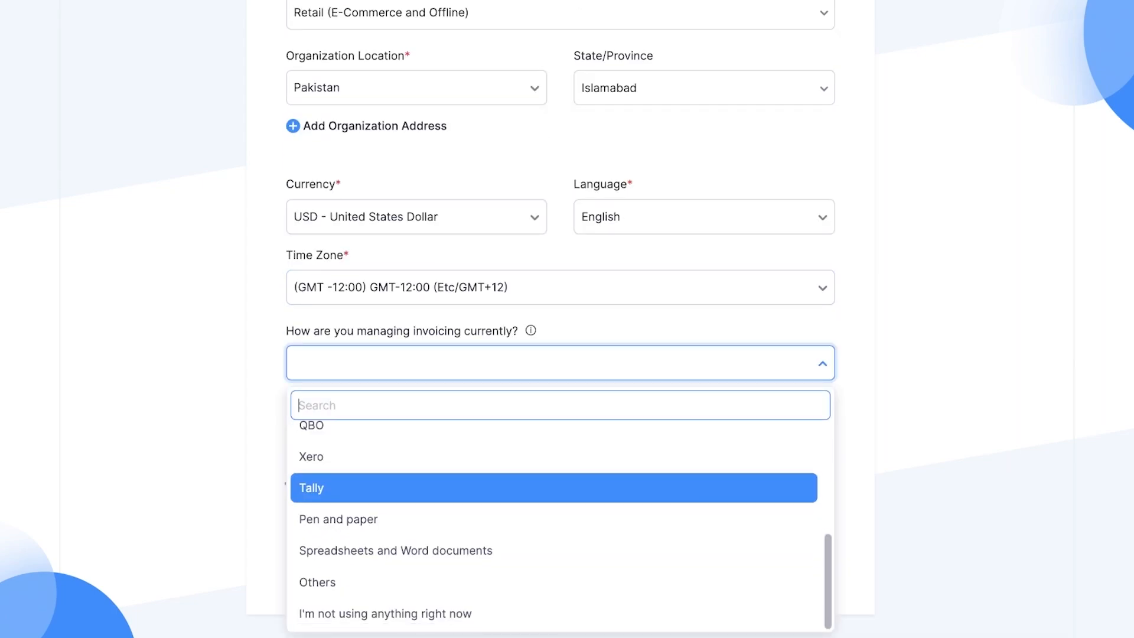
{"action": "key", "text": "Return"}
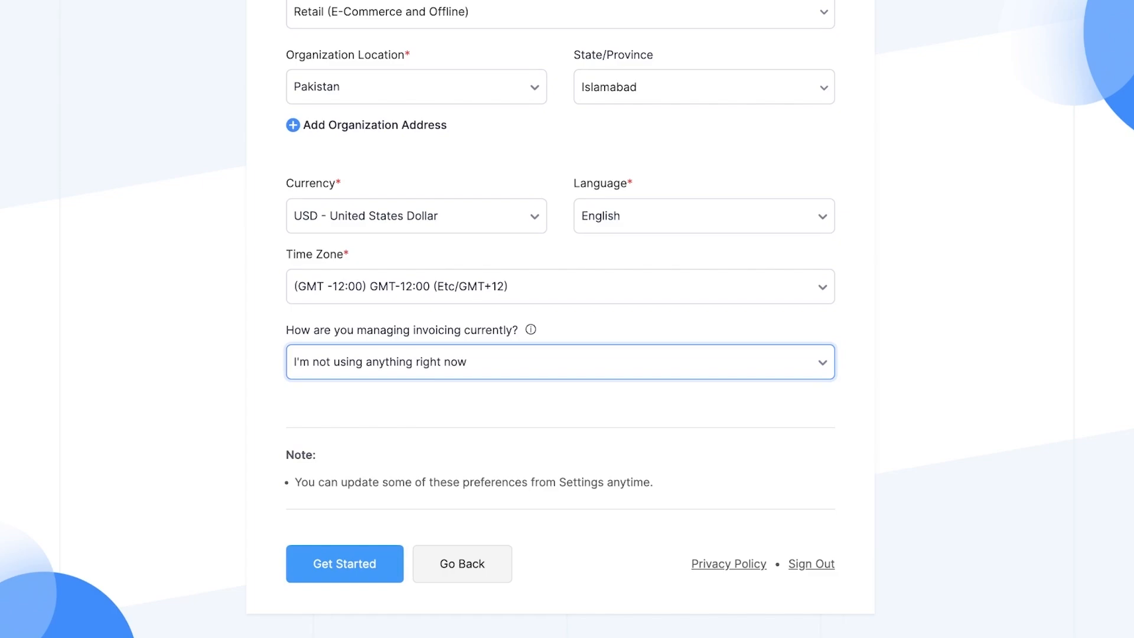
{"action": "left_click", "coordinate": [344, 564]}
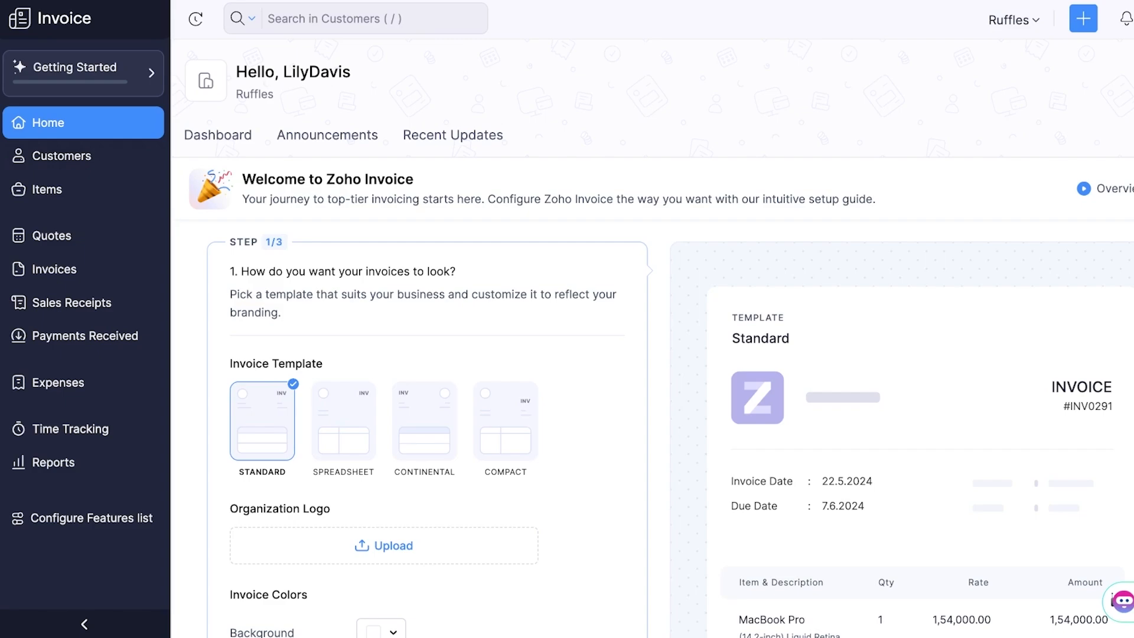
Start a new customer record of type Business and set the primary contact's salutation to Mr
{"action": "left_click", "coordinate": [62, 156]}
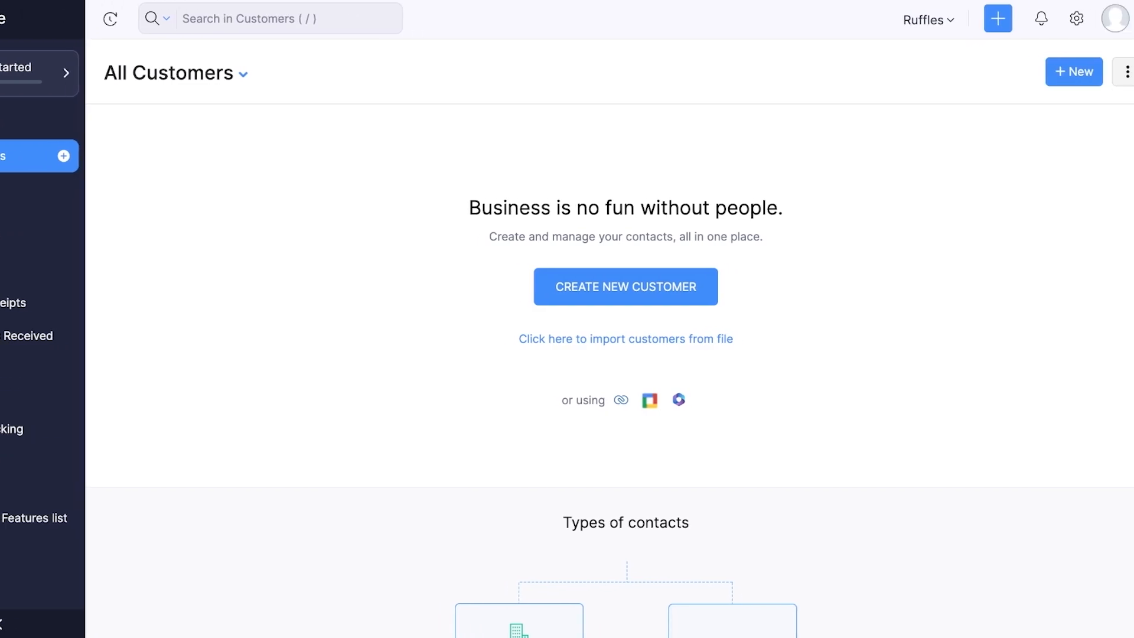
{"action": "left_click", "coordinate": [711, 287]}
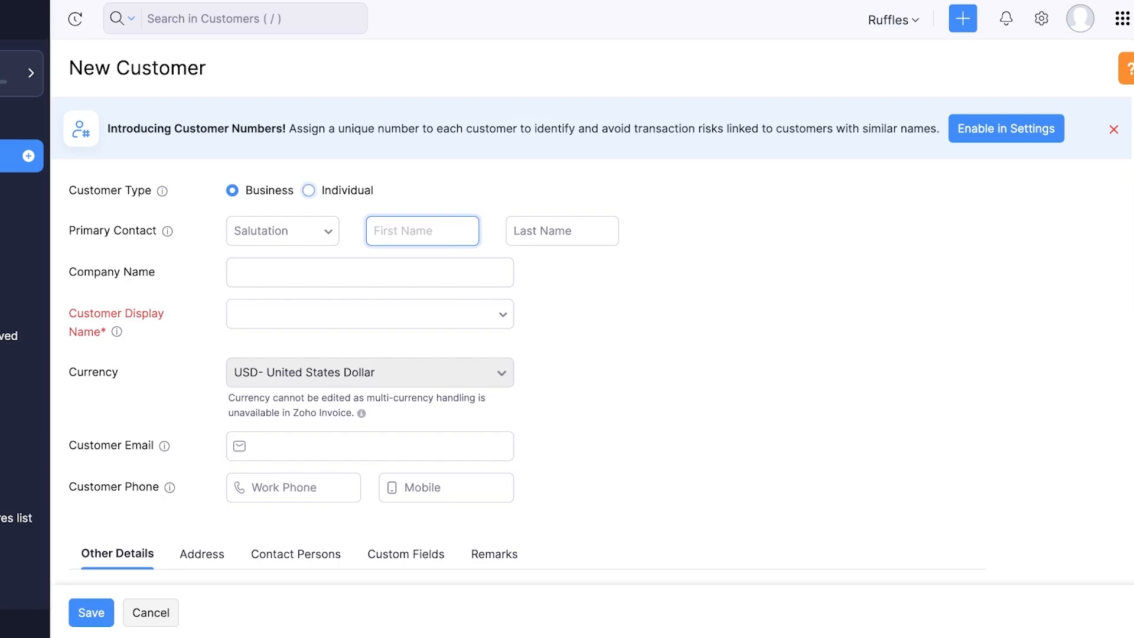
{"action": "left_click", "coordinate": [309, 191]}
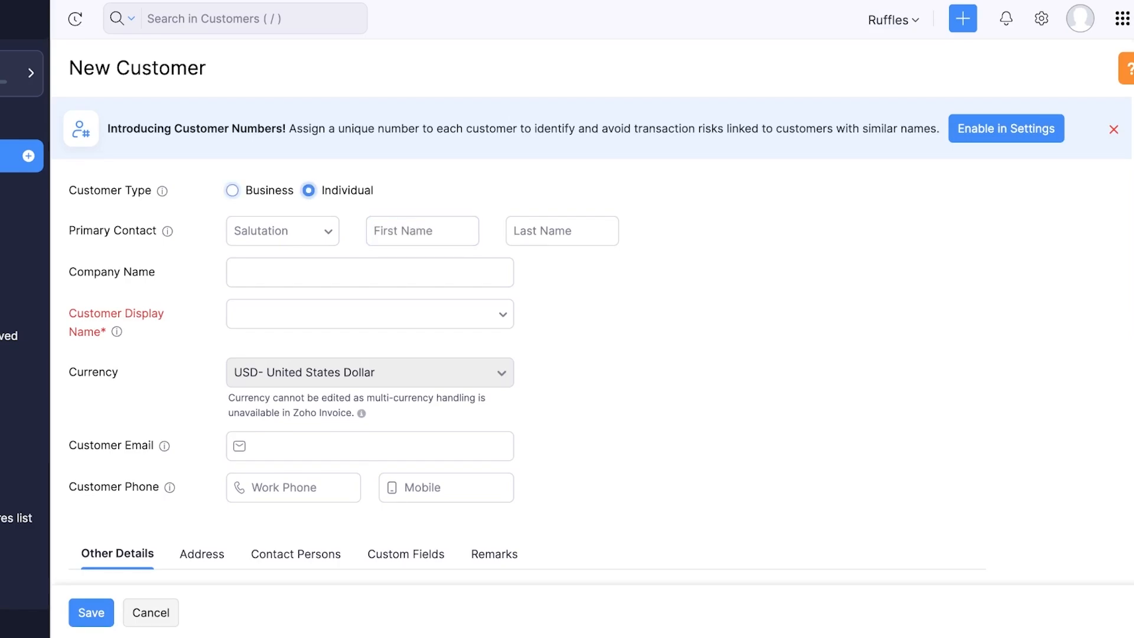
{"action": "left_click", "coordinate": [232, 190]}
{"action": "left_click", "coordinate": [283, 231]}
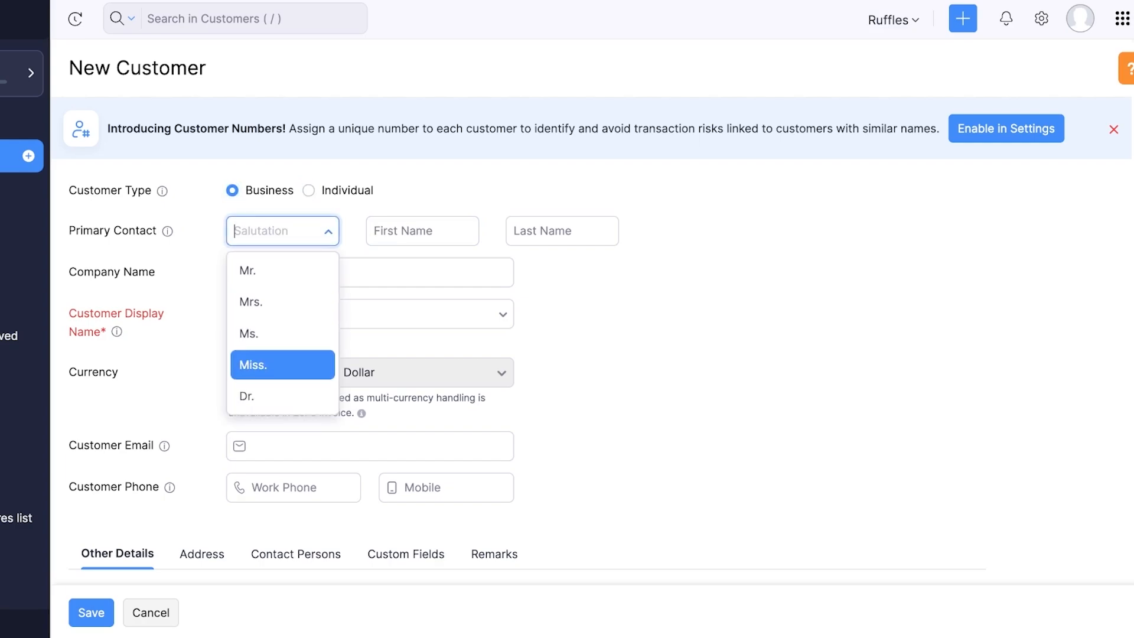
{"action": "key", "text": "Return"}
Fill in the primary contact's first name and enter John Co as the company name
{"action": "left_click", "coordinate": [422, 231]}
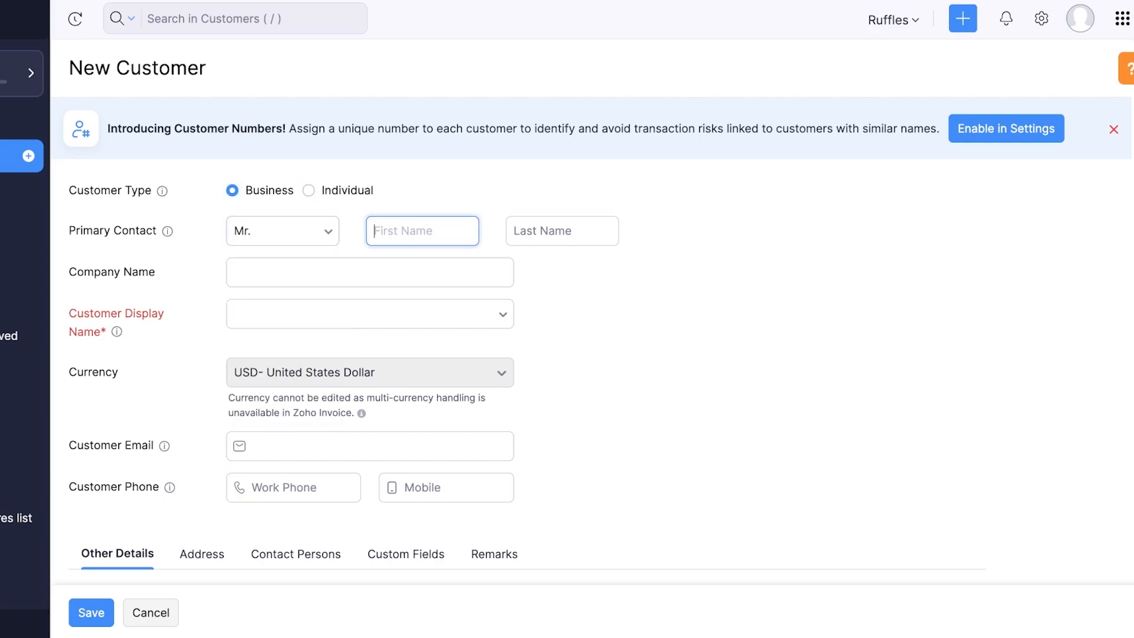
{"action": "type", "text": "John"}
{"action": "left_click", "coordinate": [370, 272]}
{"action": "type", "text": "John Co"}
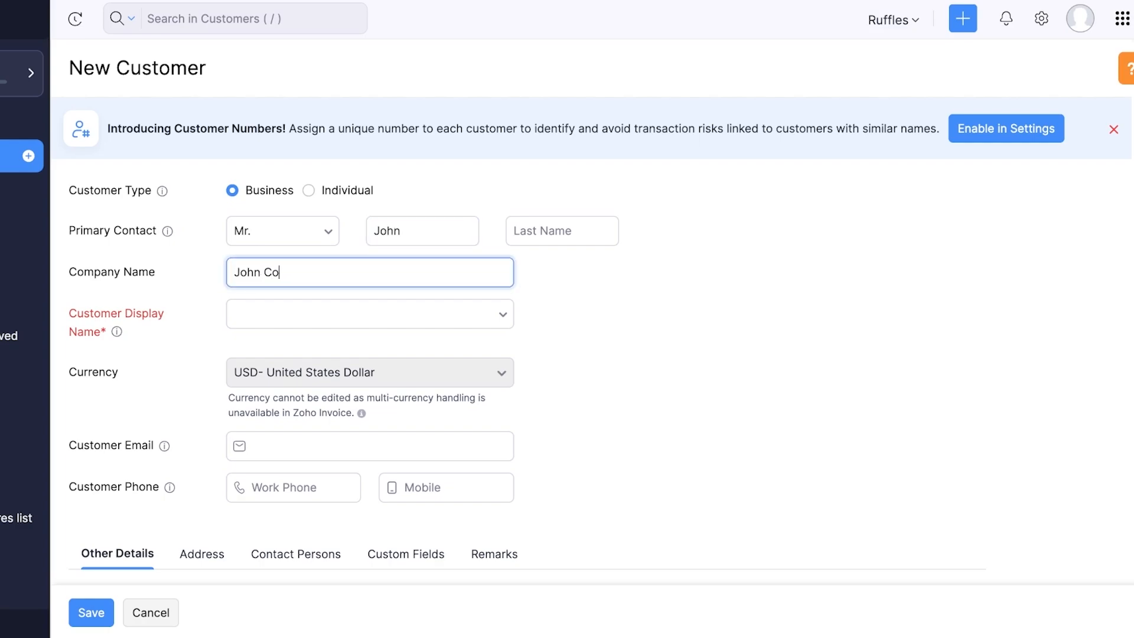
{"action": "key", "text": "Tab"}
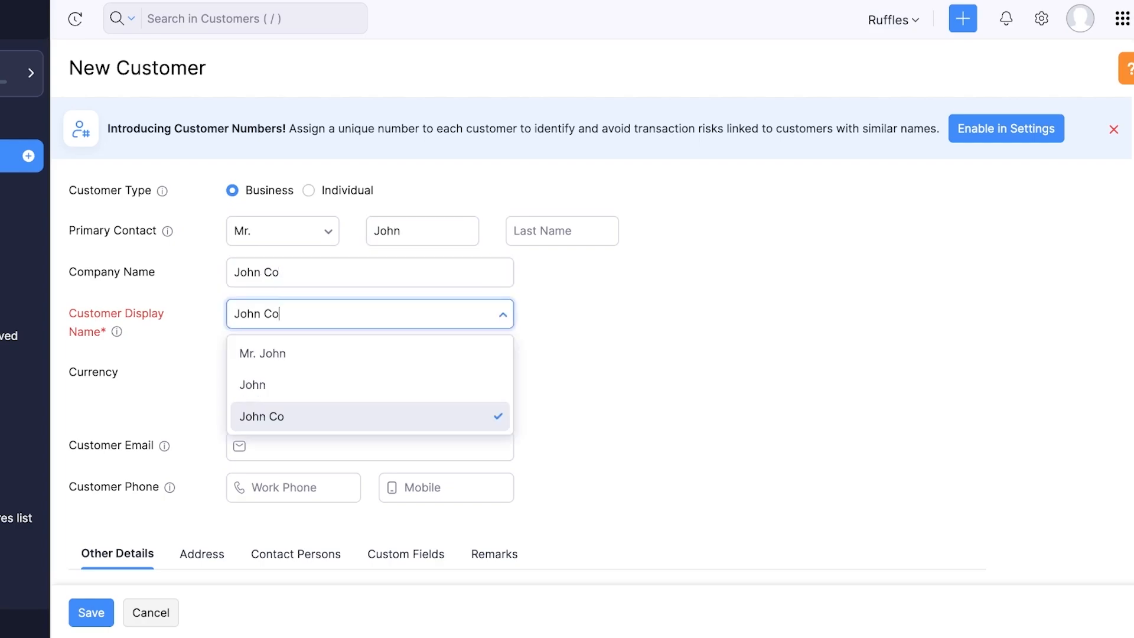
Choose the display name option combining salutation and first name for the customer, and save the customer record
{"action": "key", "text": "Down"}
{"action": "key", "text": "Return"}
{"action": "scroll", "coordinate": [591, 312], "scroll_direction": "down", "scroll_amount": 8}
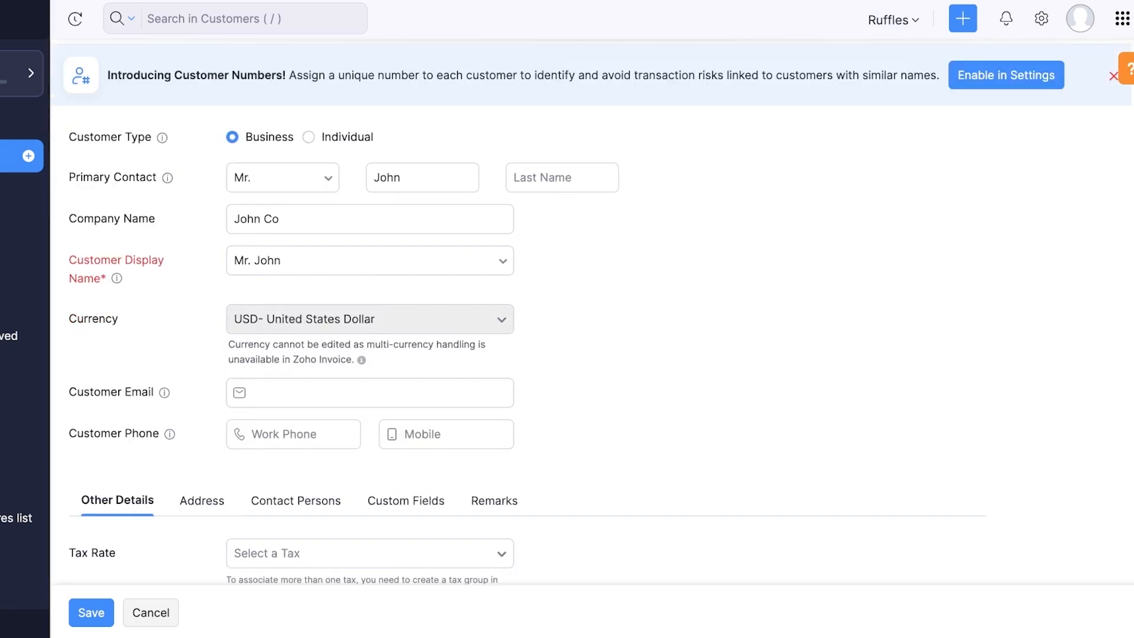
{"action": "left_click", "coordinate": [91, 613]}
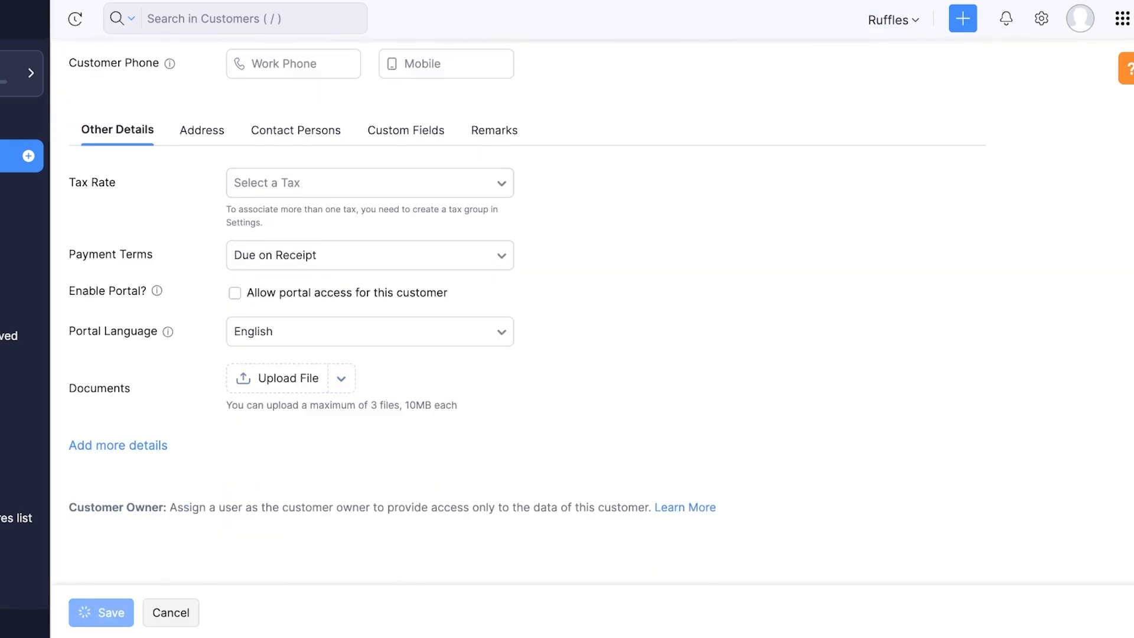
{"action": "scroll", "coordinate": [509, 408], "scroll_direction": "down", "scroll_amount": 3}
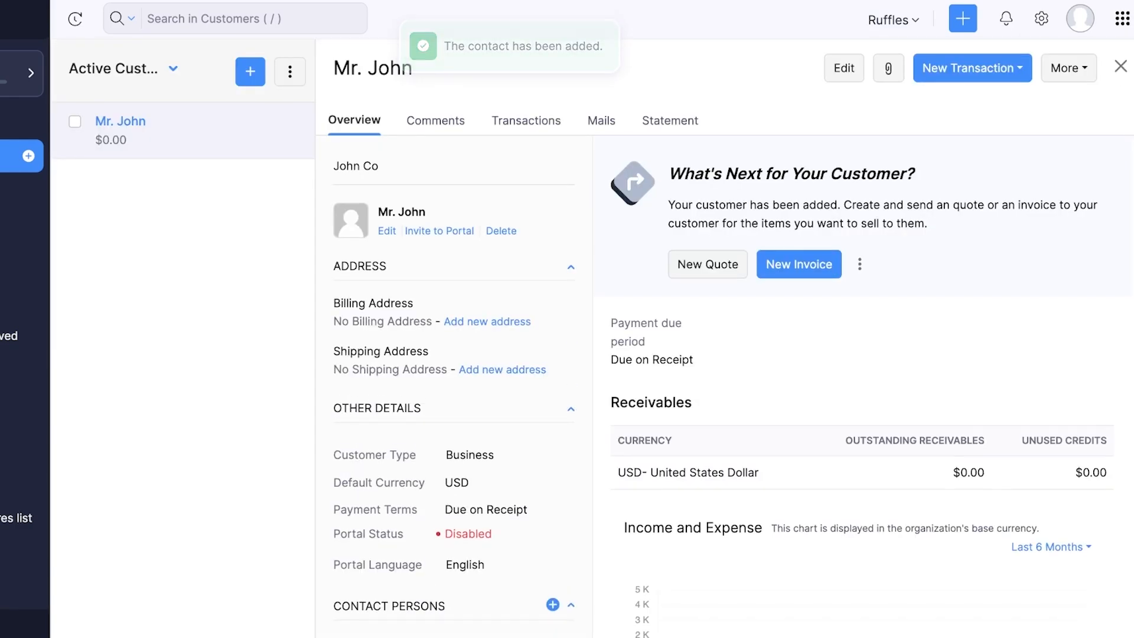
{"action": "scroll", "coordinate": [509, 408], "scroll_direction": "up", "scroll_amount": 3}
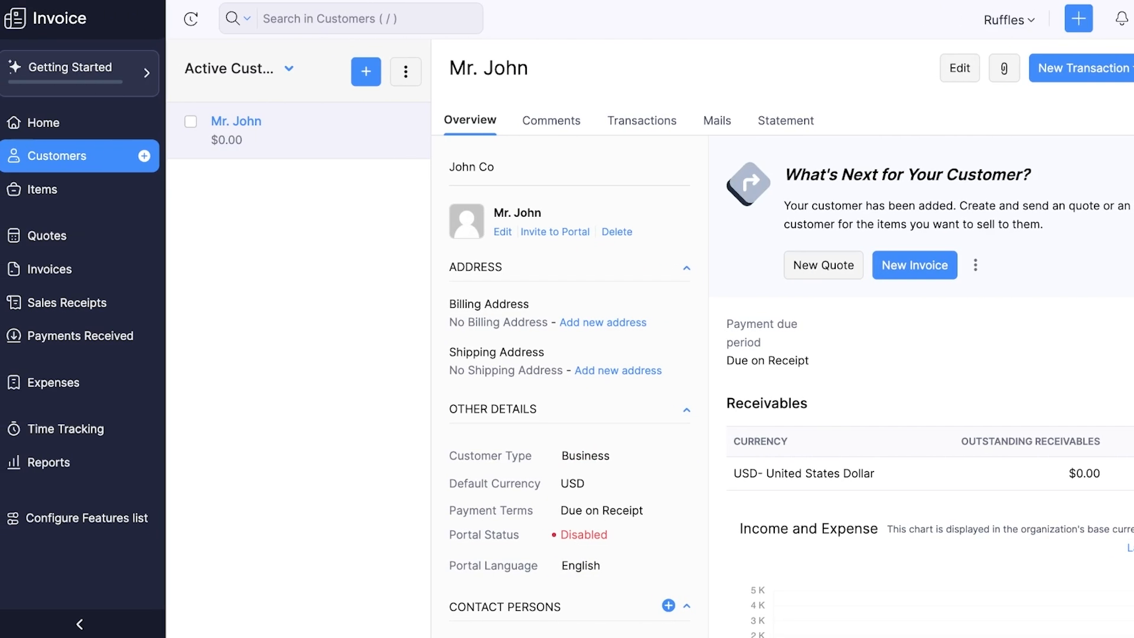
Start a new item of type Service and name it Roof Cleaning
{"action": "left_click", "coordinate": [43, 189]}
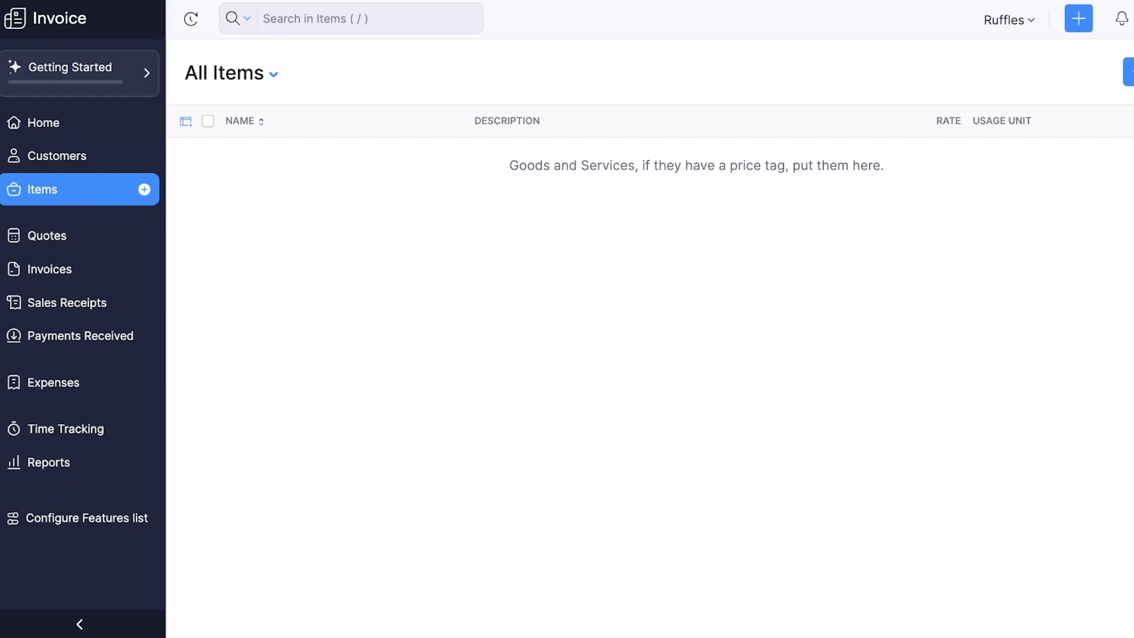
{"action": "left_click", "coordinate": [1129, 71]}
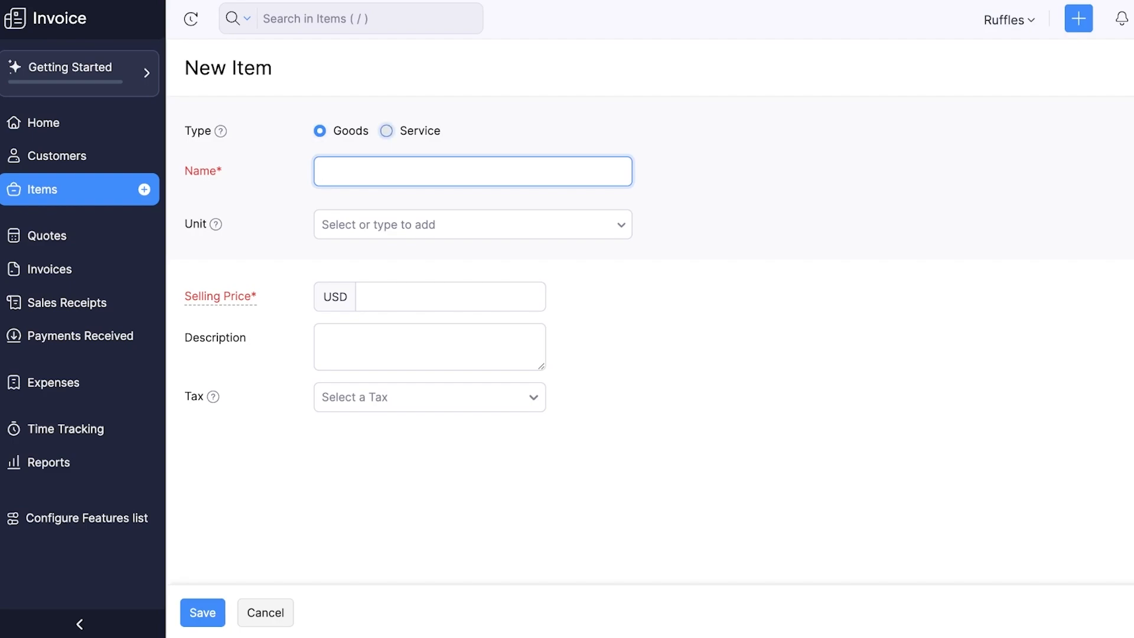
{"action": "left_click", "coordinate": [386, 131]}
{"action": "left_click", "coordinate": [473, 171]}
{"action": "type", "text": "Roof Repair"}
{"action": "key", "text": "ctrl+shift+Left"}
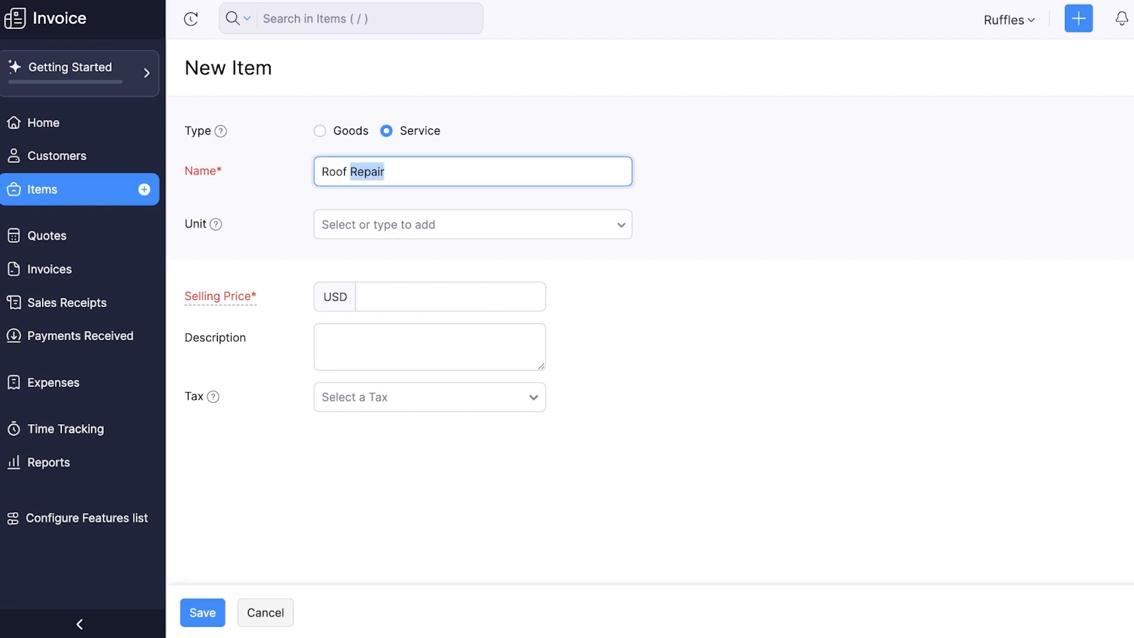
{"action": "type", "text": "Cleaning"}
{"action": "left_click", "coordinate": [472, 225]}
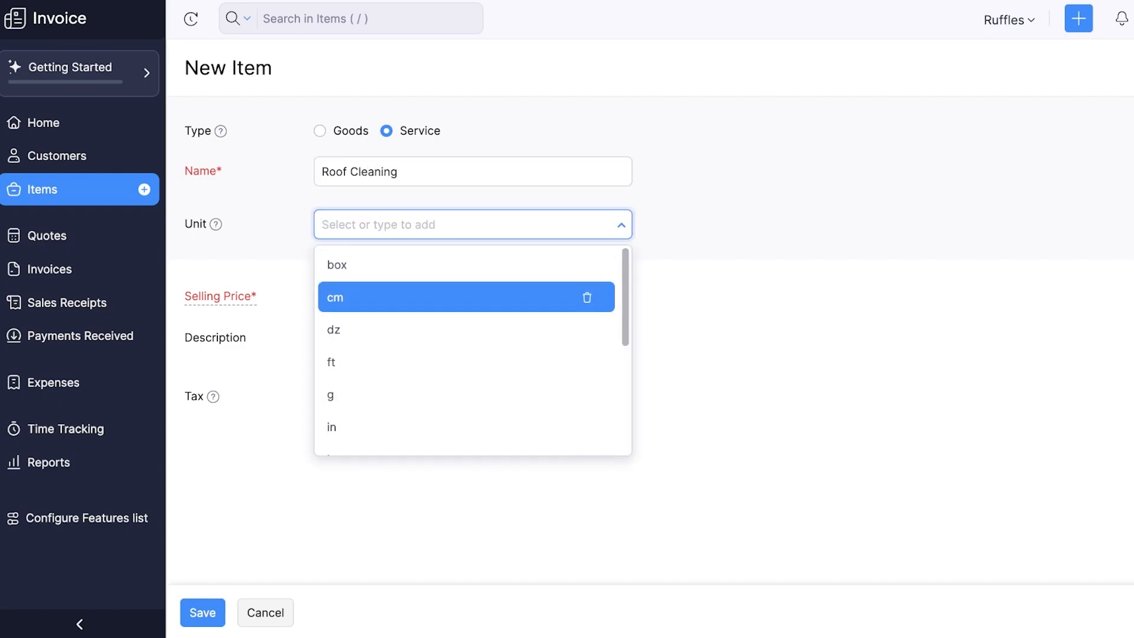
{"action": "scroll", "coordinate": [467, 350], "scroll_direction": "down", "scroll_amount": 4}
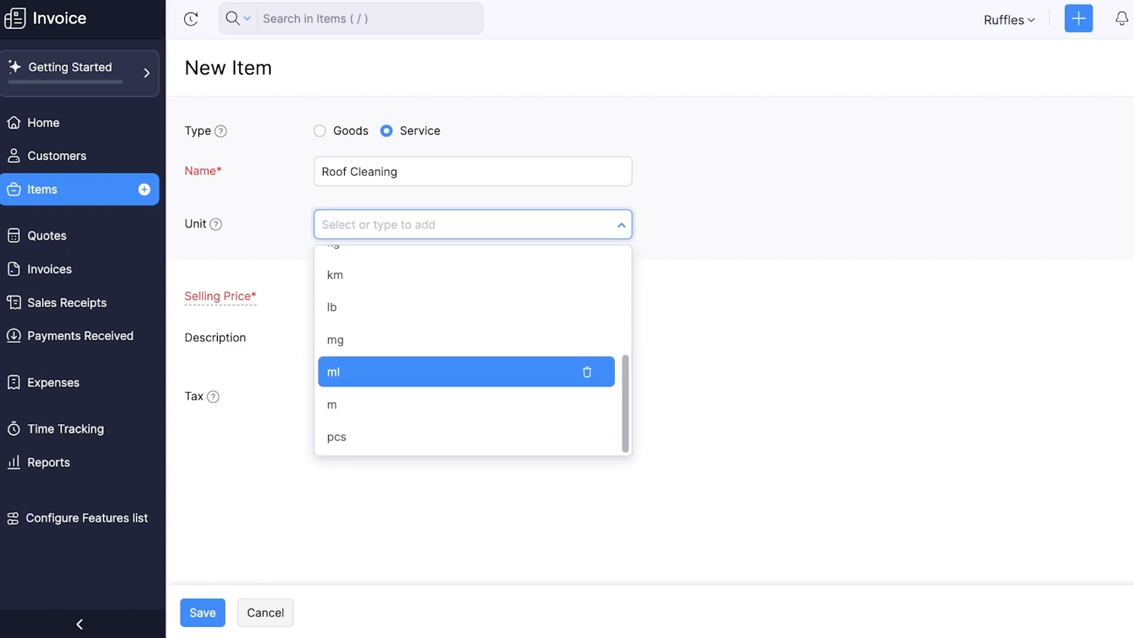
{"action": "scroll", "coordinate": [467, 338], "scroll_direction": "up", "scroll_amount": 2}
{"action": "scroll", "coordinate": [467, 349], "scroll_direction": "up", "scroll_amount": 3}
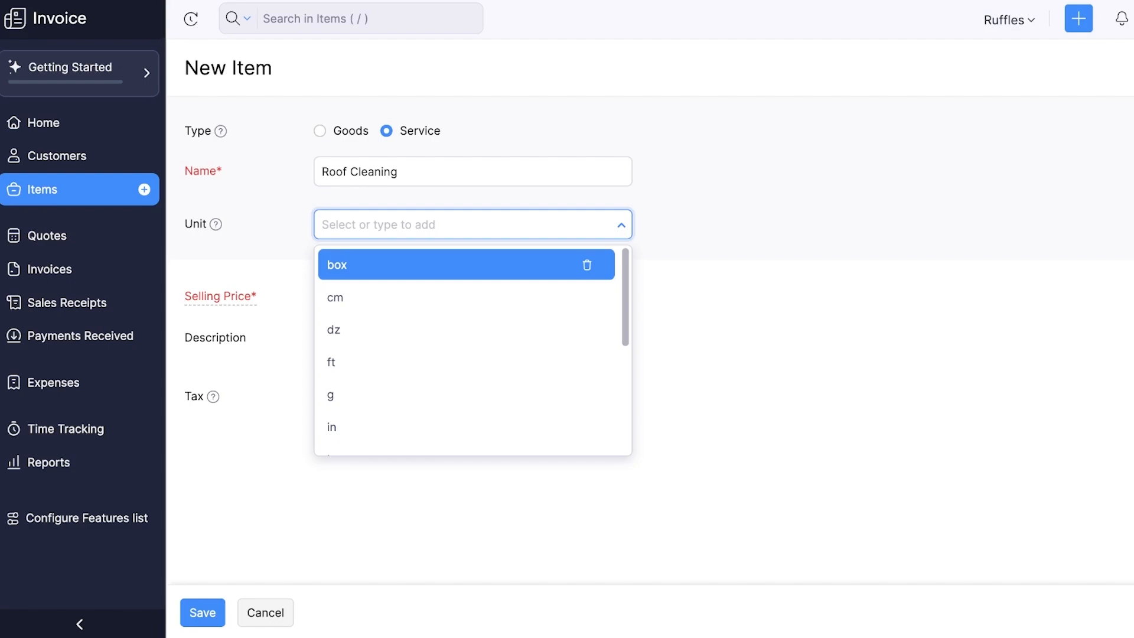
{"action": "key", "text": "Escape"}
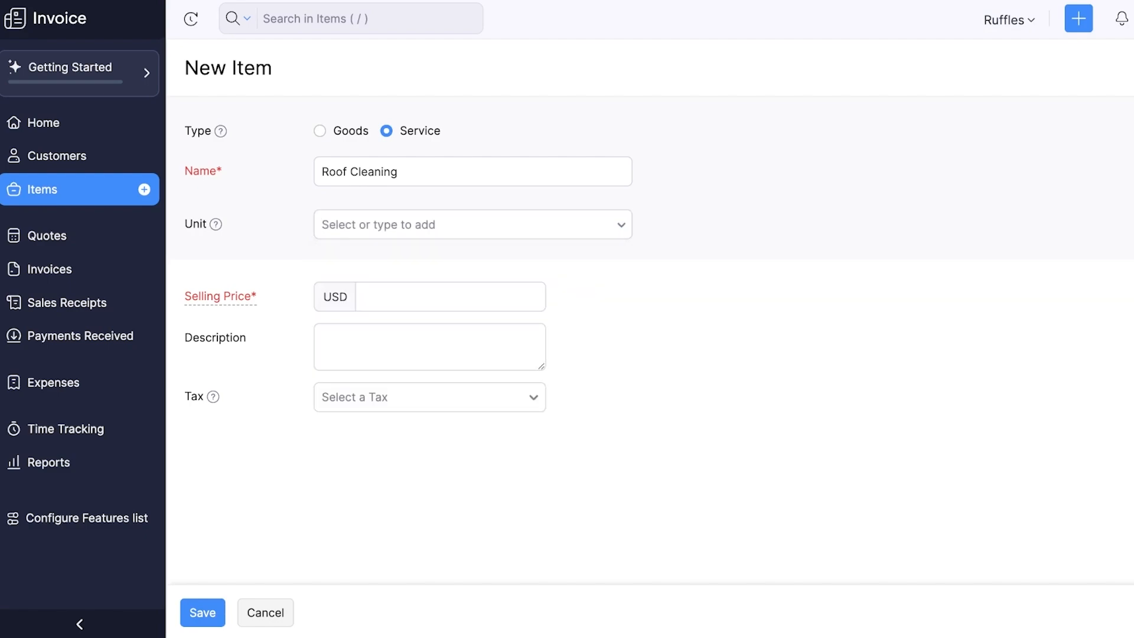
Set the Roof Cleaning item's selling price to 100 USD and save it without a tax
{"action": "left_click", "coordinate": [451, 296]}
{"action": "type", "text": "100"}
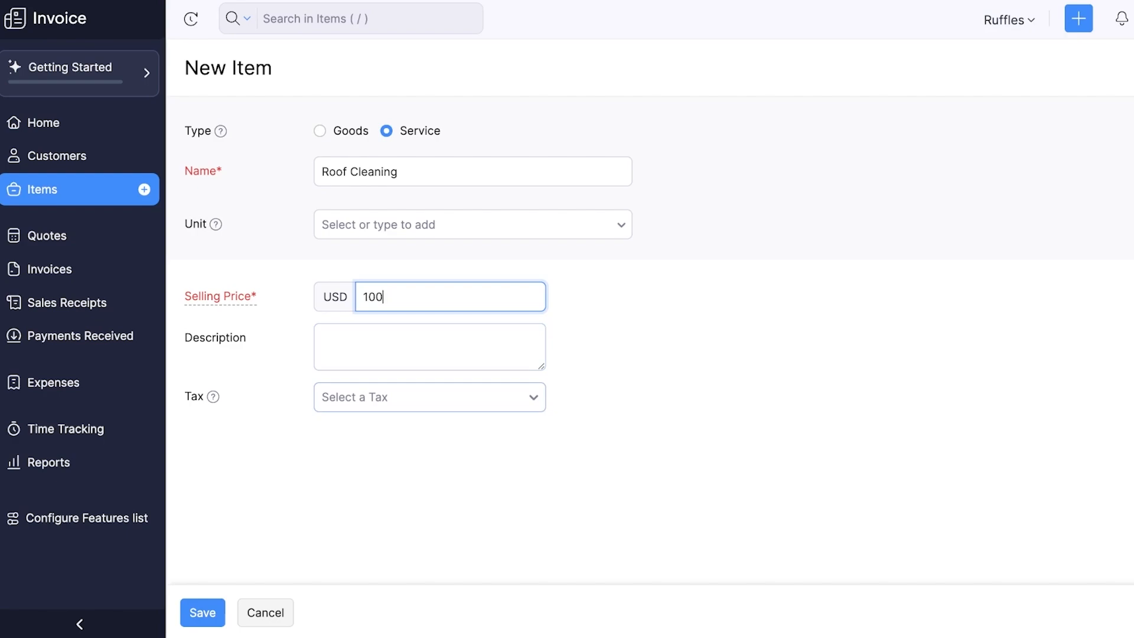
{"action": "left_click", "coordinate": [430, 397]}
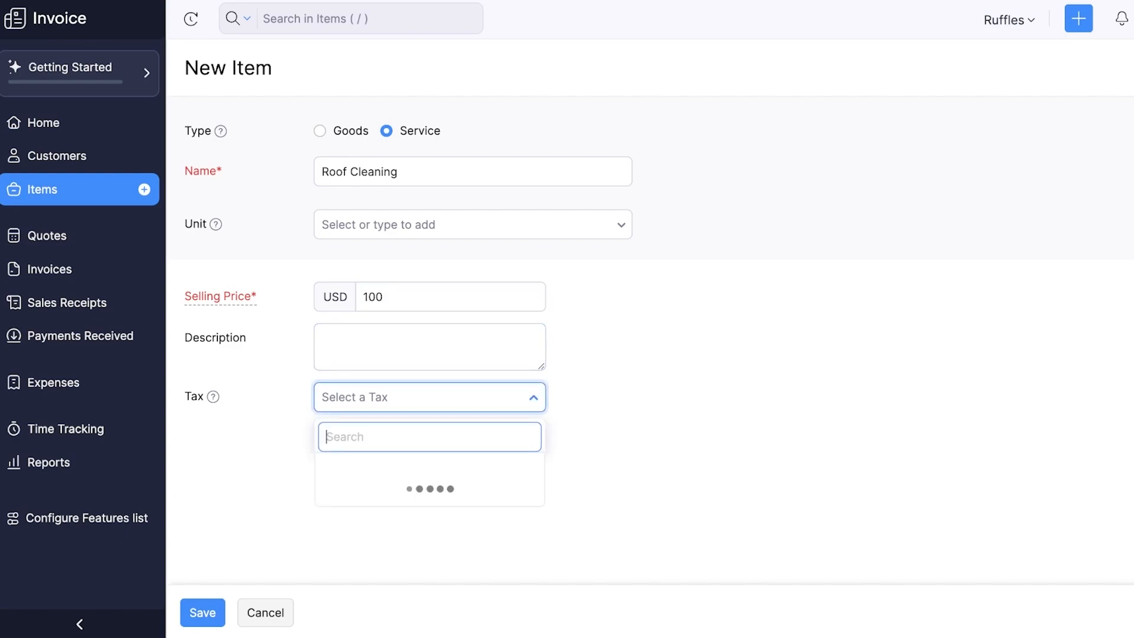
{"action": "key", "text": "Escape"}
{"action": "left_click", "coordinate": [202, 613]}
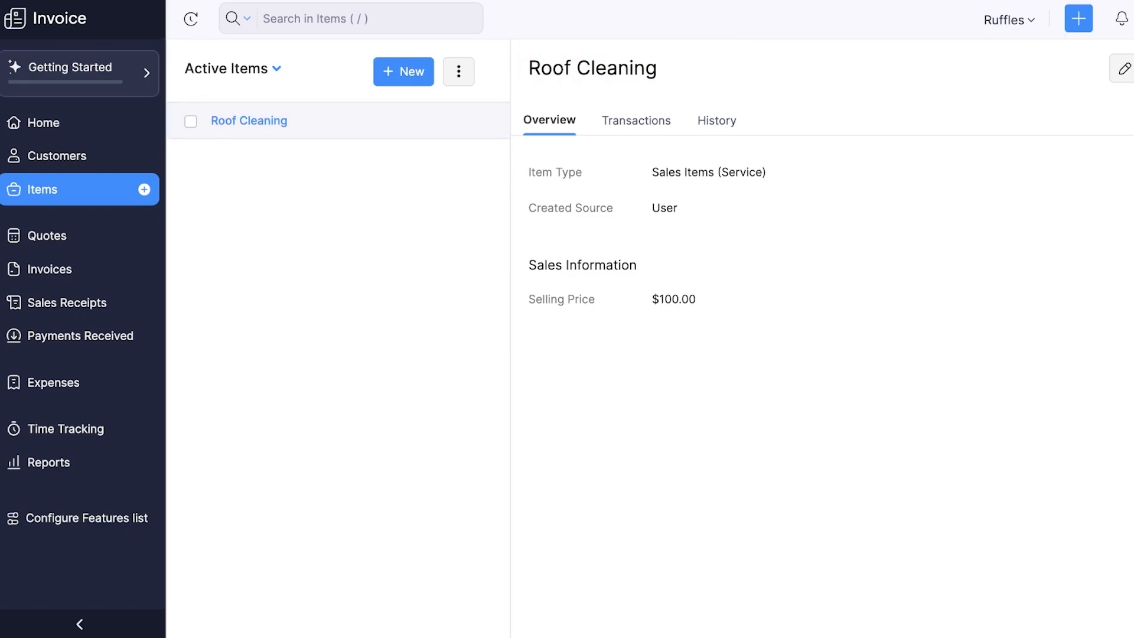
Start another new item of type Service and name it Pressure Washing
{"action": "left_click", "coordinate": [404, 71]}
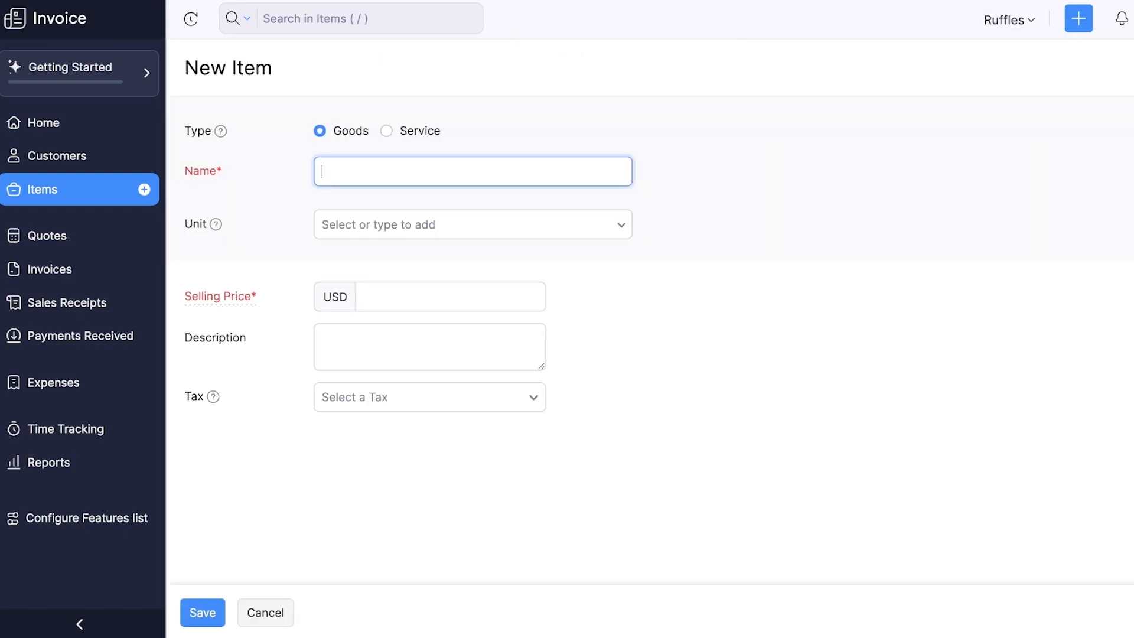
{"action": "type", "text": "Pressure"}
{"action": "left_click", "coordinate": [387, 131]}
{"action": "left_click", "coordinate": [407, 172]}
{"action": "type", "text": "Washing"}
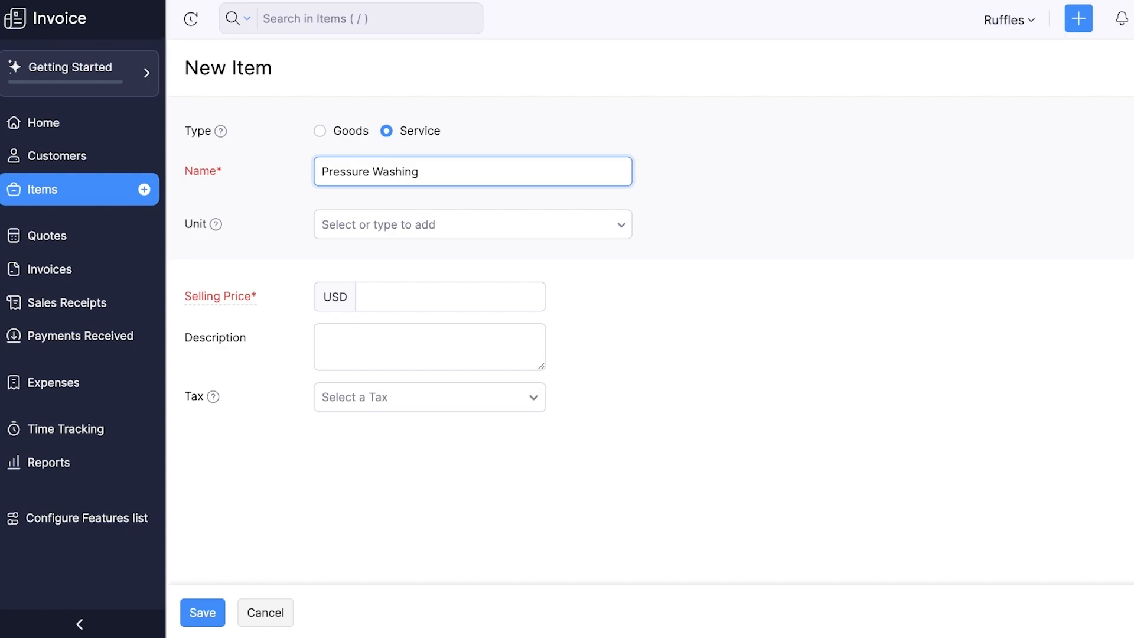
Look through the available units of measure for the Pressure Washing item without choosing one
{"action": "key", "text": "Tab"}
{"action": "key", "text": "Down"}
{"action": "key", "text": "Down"}
{"action": "key", "text": "Down"}
{"action": "key", "text": "Down"}
{"action": "key", "text": "Down"}
{"action": "key", "text": "Down"}
{"action": "key", "text": "Down"}
{"action": "key", "text": "Down"}
{"action": "key", "text": "Down"}
{"action": "key", "text": "Down"}
{"action": "key", "text": "Down"}
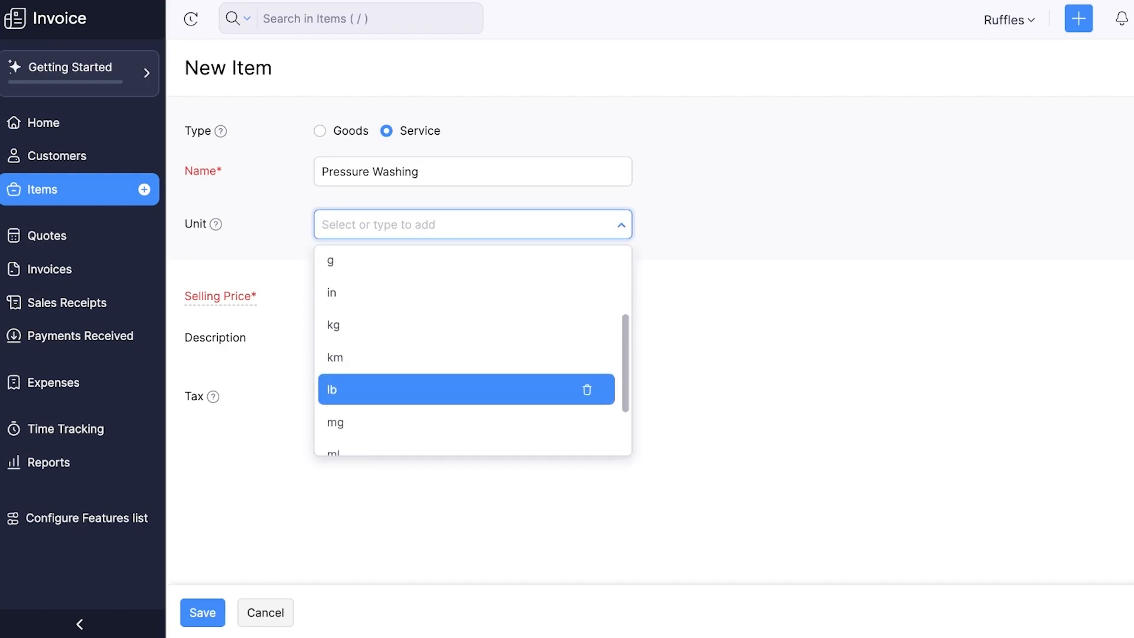
{"action": "scroll", "coordinate": [467, 433], "scroll_direction": "down", "scroll_amount": 1}
{"action": "scroll", "coordinate": [467, 433], "scroll_direction": "up", "scroll_amount": 4}
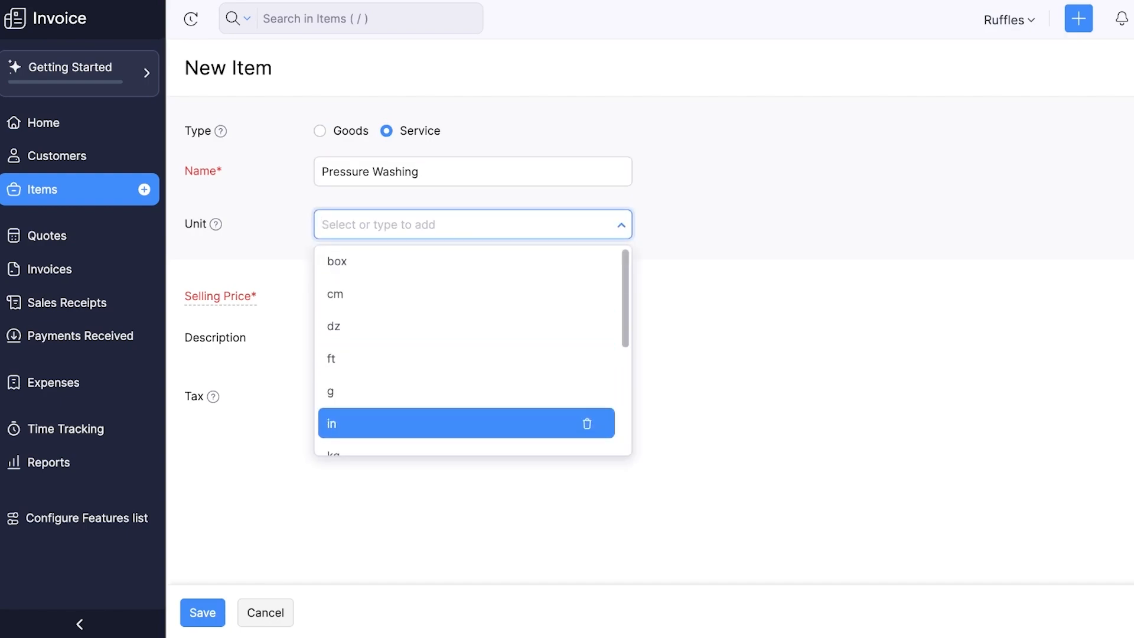
{"action": "scroll", "coordinate": [466, 433], "scroll_direction": "down", "scroll_amount": 2}
{"action": "scroll", "coordinate": [467, 362], "scroll_direction": "up", "scroll_amount": 2}
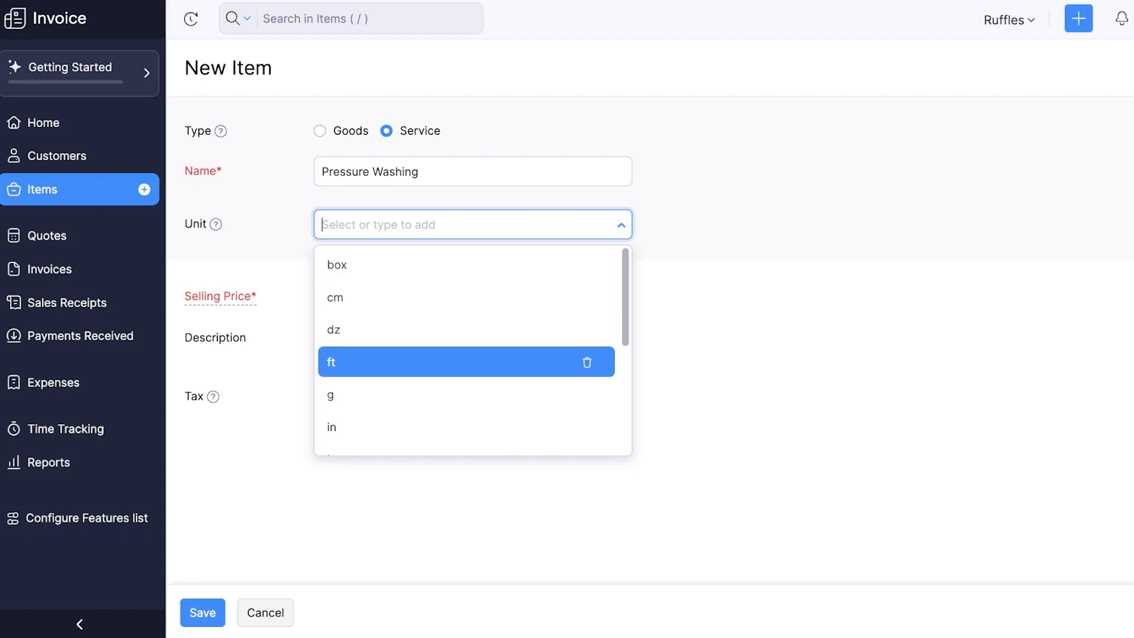
{"action": "scroll", "coordinate": [466, 348], "scroll_direction": "down", "scroll_amount": 3}
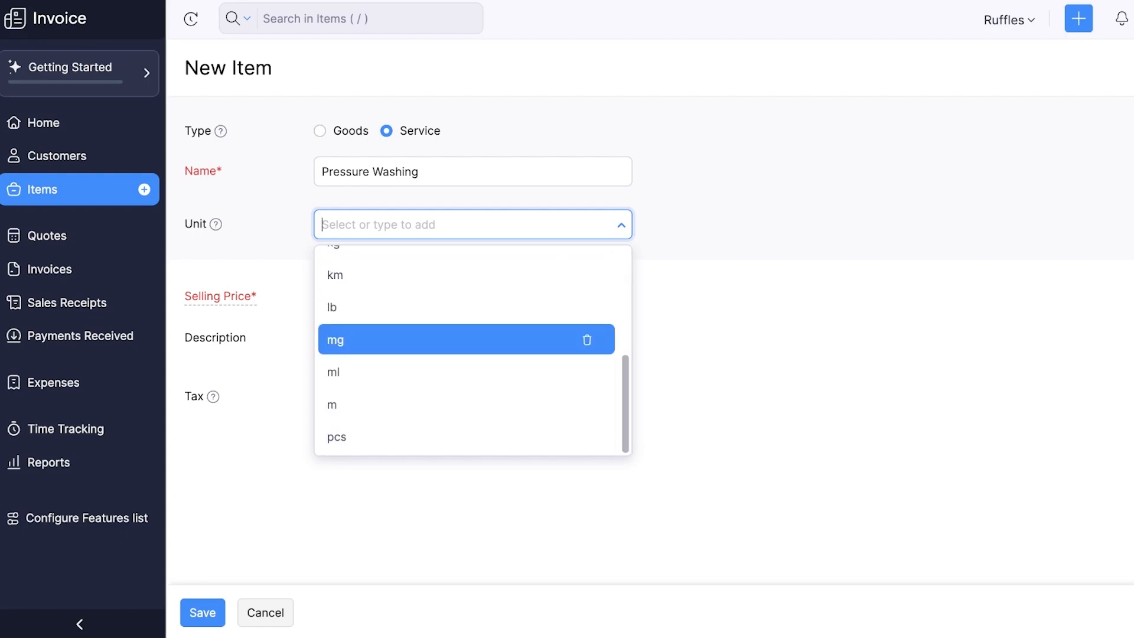
{"action": "left_click", "coordinate": [473, 225]}
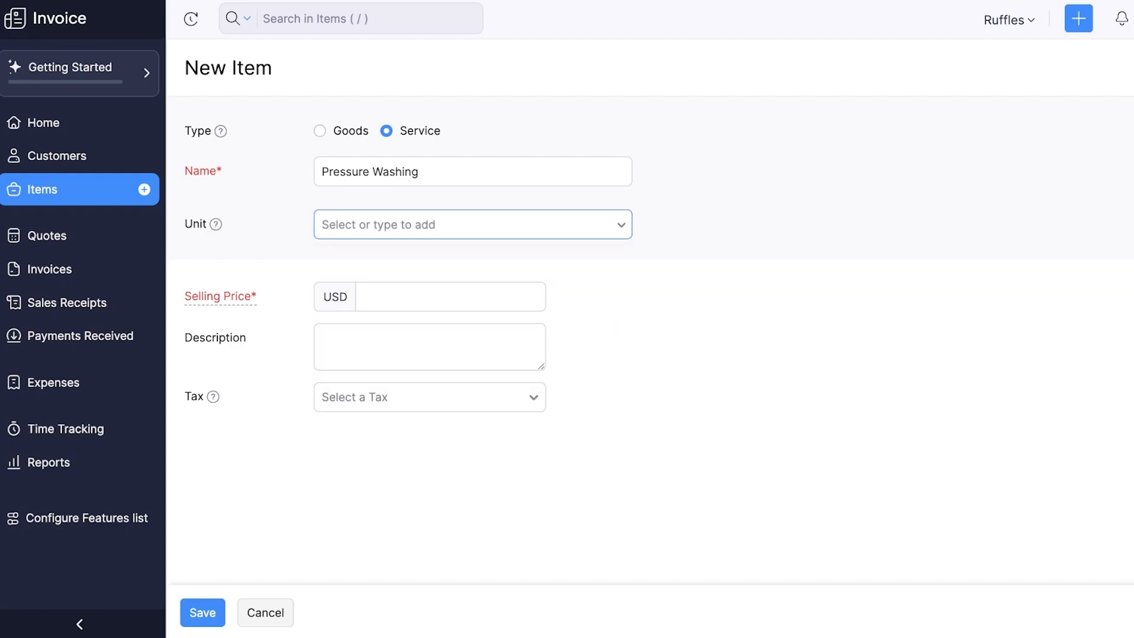
Set the selling price to 100 USD and extend the item name to "Pressure Washing ( 10 x 10 ft )"
{"action": "left_click", "coordinate": [450, 297]}
{"action": "type", "text": "100"}
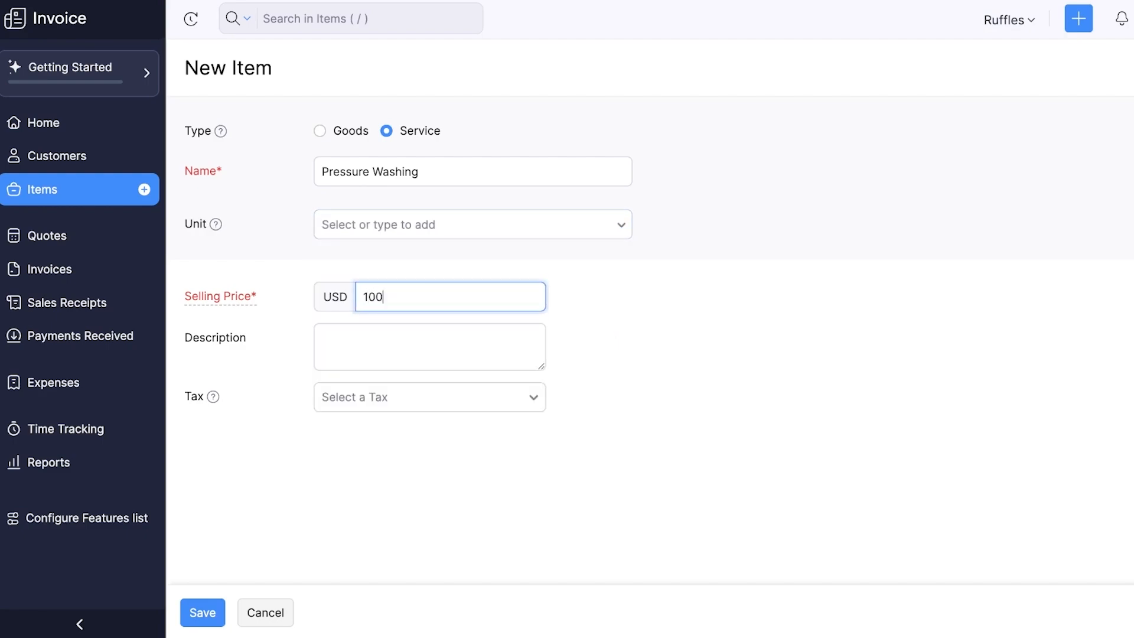
{"action": "left_click", "coordinate": [431, 172]}
{"action": "type", "text": "b"}
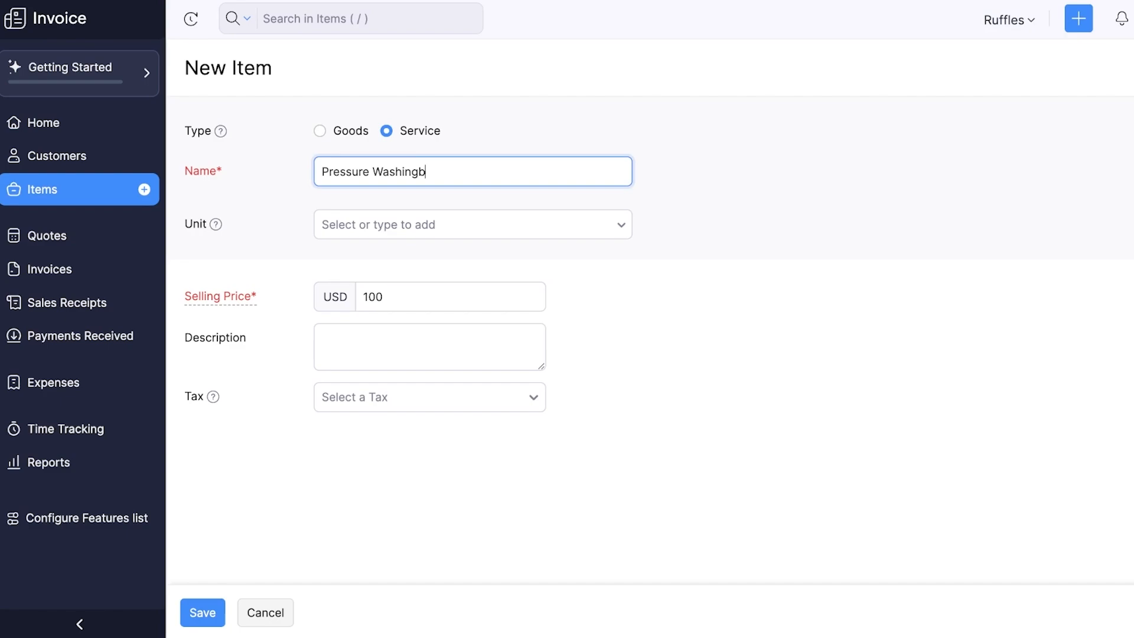
{"action": "key", "text": "BackSpace"}
{"action": "type", "text": "( 10"}
{"action": "key", "text": "BackSpace"}
{"action": "key", "text": "BackSpace"}
{"action": "key", "text": "BackSpace"}
{"action": "type", "text": "10 x 10 ft )"}
Re-enter the pressure washing item's selling price as 100 USD and save the item
{"action": "left_click", "coordinate": [437, 298]}
{"action": "double_click", "coordinate": [387, 297]}
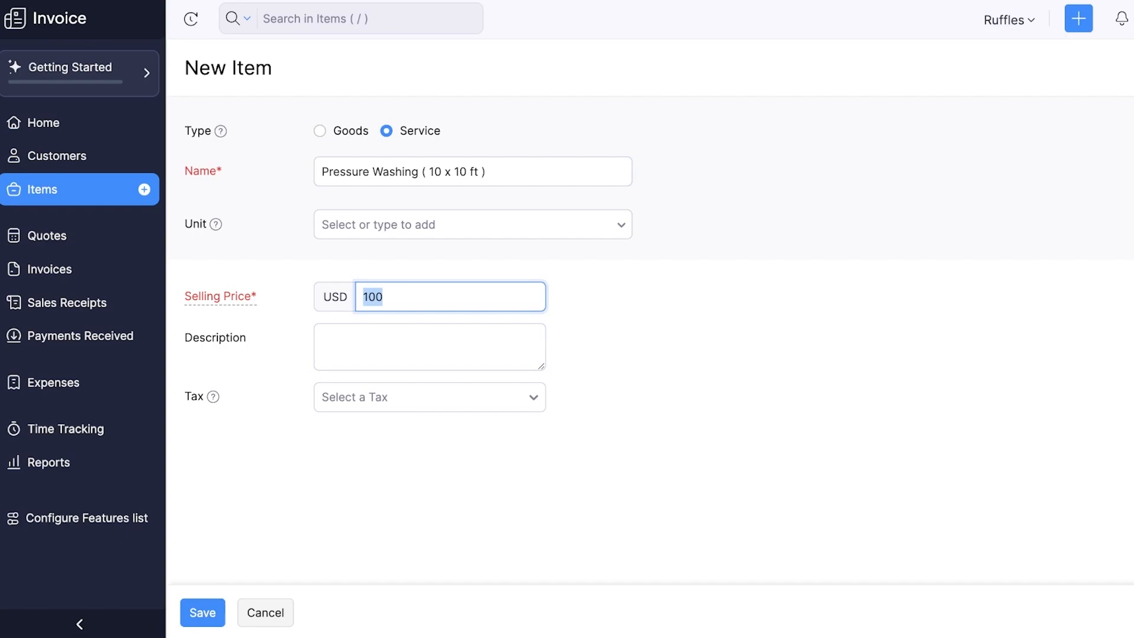
{"action": "type", "text": "100"}
{"action": "left_click", "coordinate": [203, 613]}
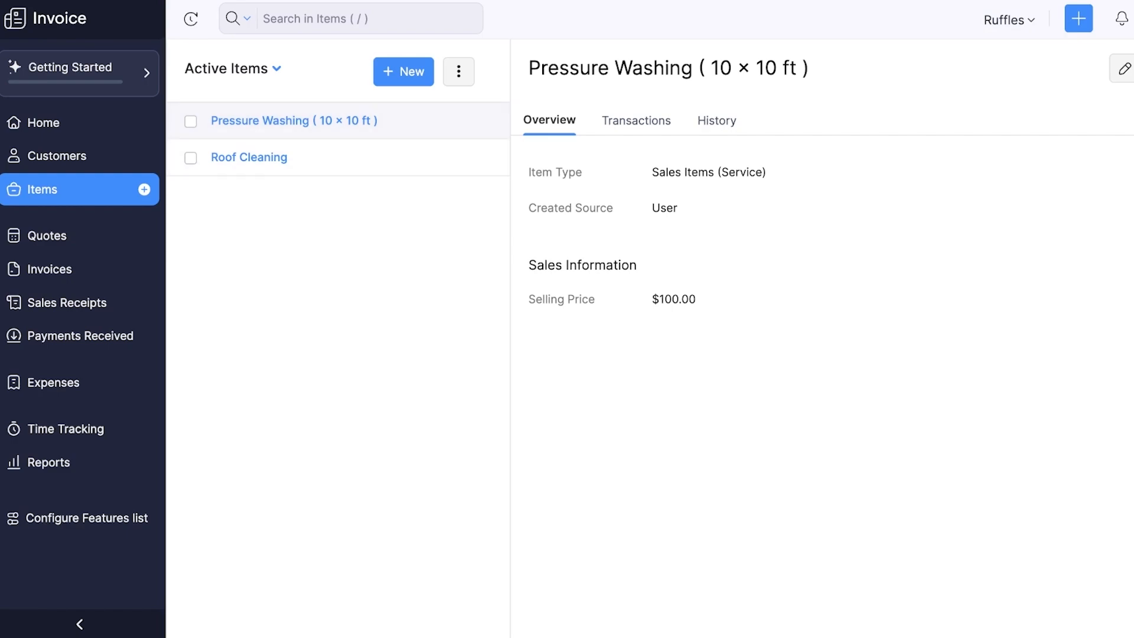
Go past the quotes section to the invoices section and start a new invoice
{"action": "left_click", "coordinate": [47, 235]}
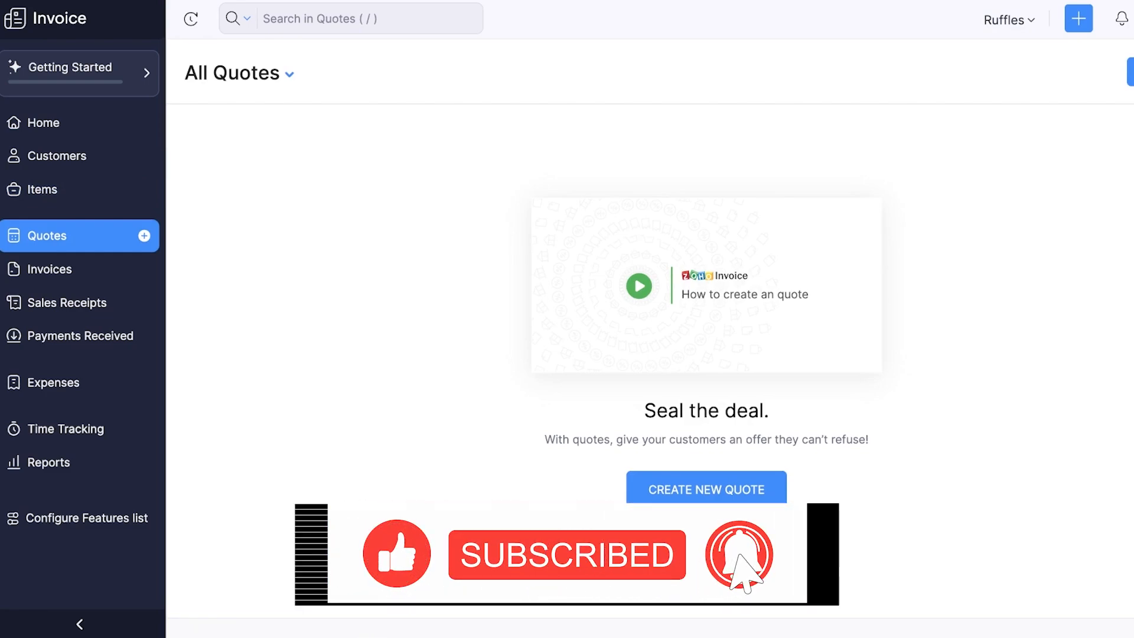
{"action": "left_click", "coordinate": [49, 269]}
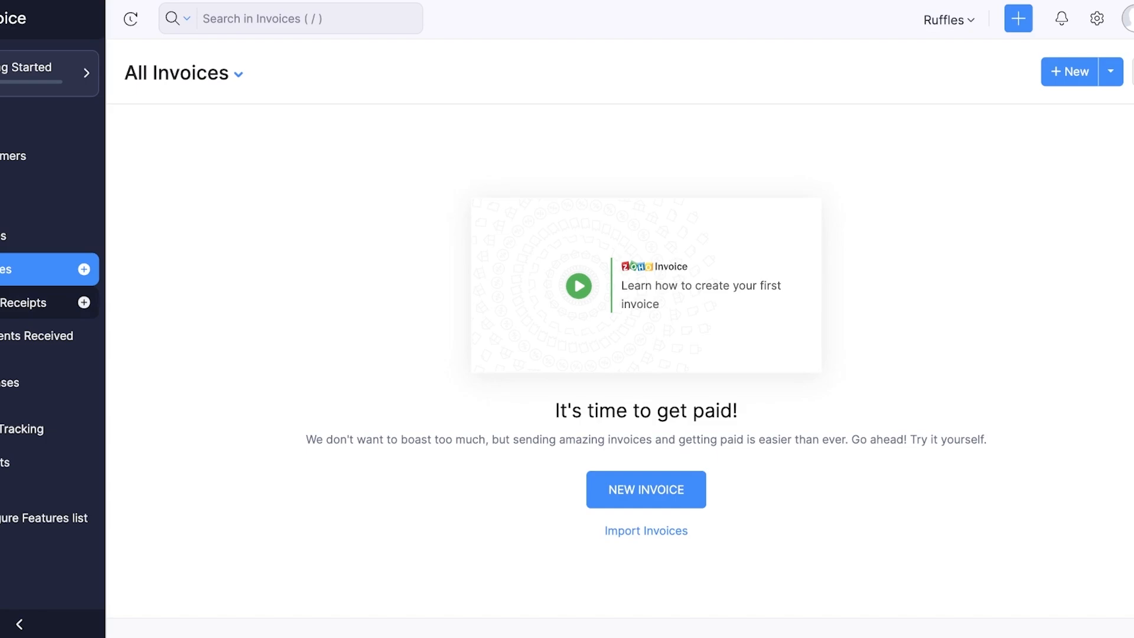
{"action": "left_click", "coordinate": [646, 490]}
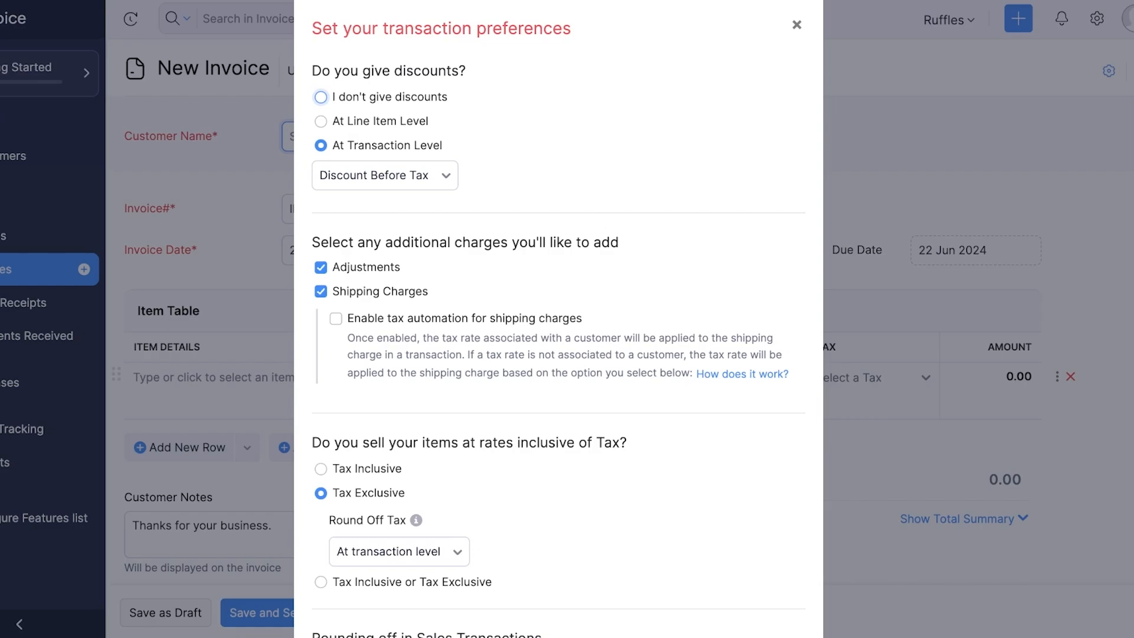
Set the discount preference to At Transaction Level with Discount Before Tax
{"action": "left_click", "coordinate": [321, 122]}
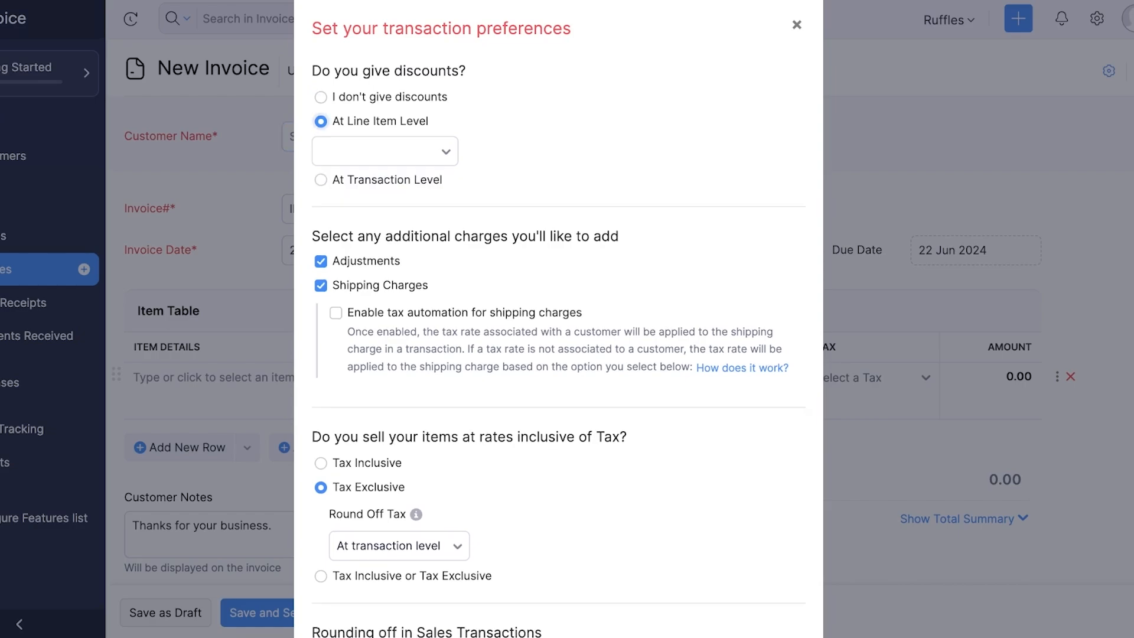
{"action": "left_click", "coordinate": [321, 177]}
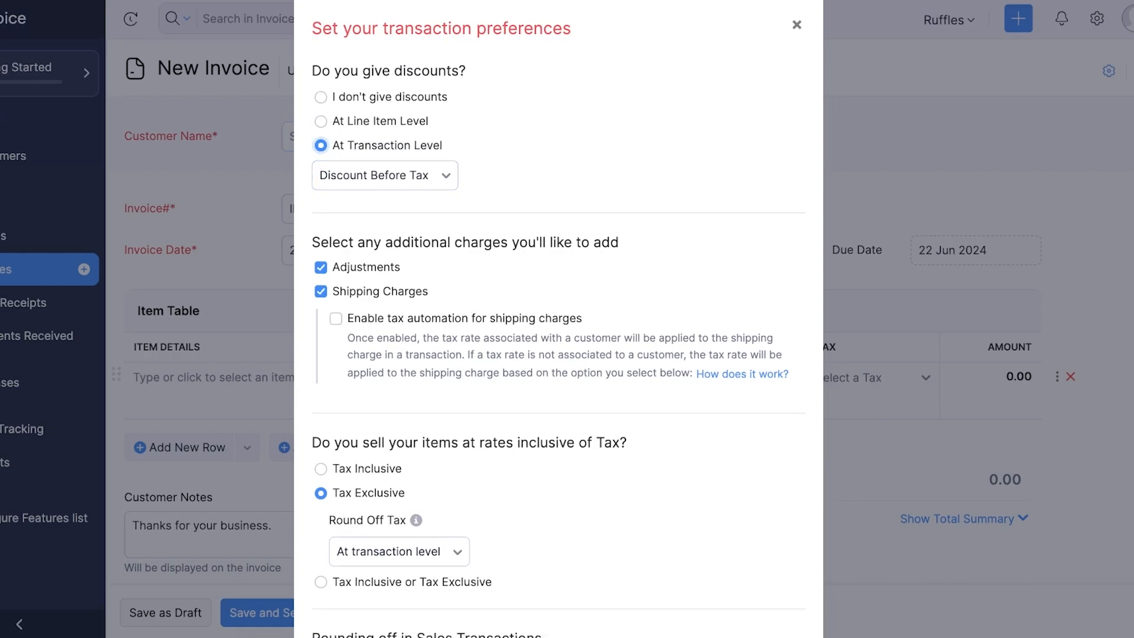
{"action": "left_click", "coordinate": [385, 175]}
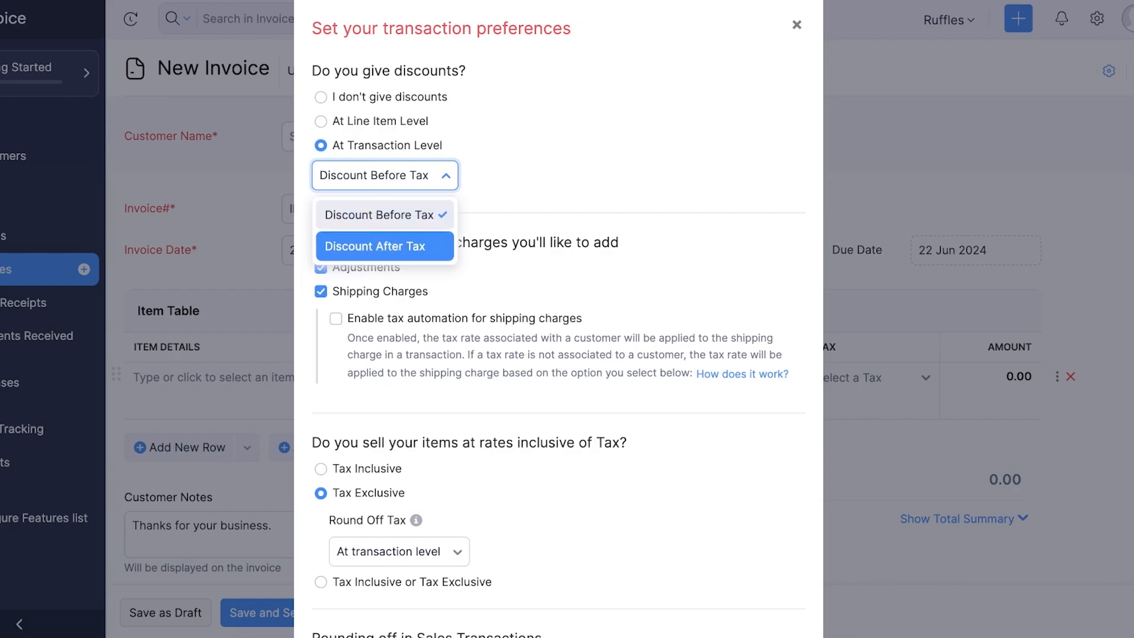
{"action": "left_click", "coordinate": [386, 215]}
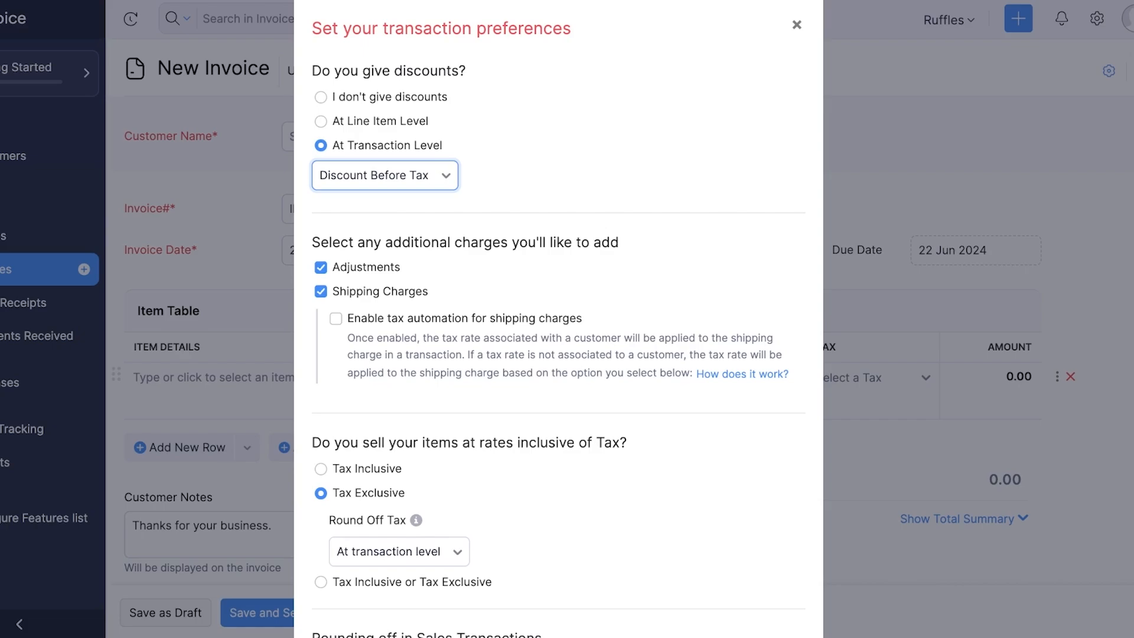
Turn off Shipping Charges among the additional charges, keeping Adjustments enabled
{"action": "scroll", "coordinate": [559, 328], "scroll_direction": "down", "scroll_amount": 1}
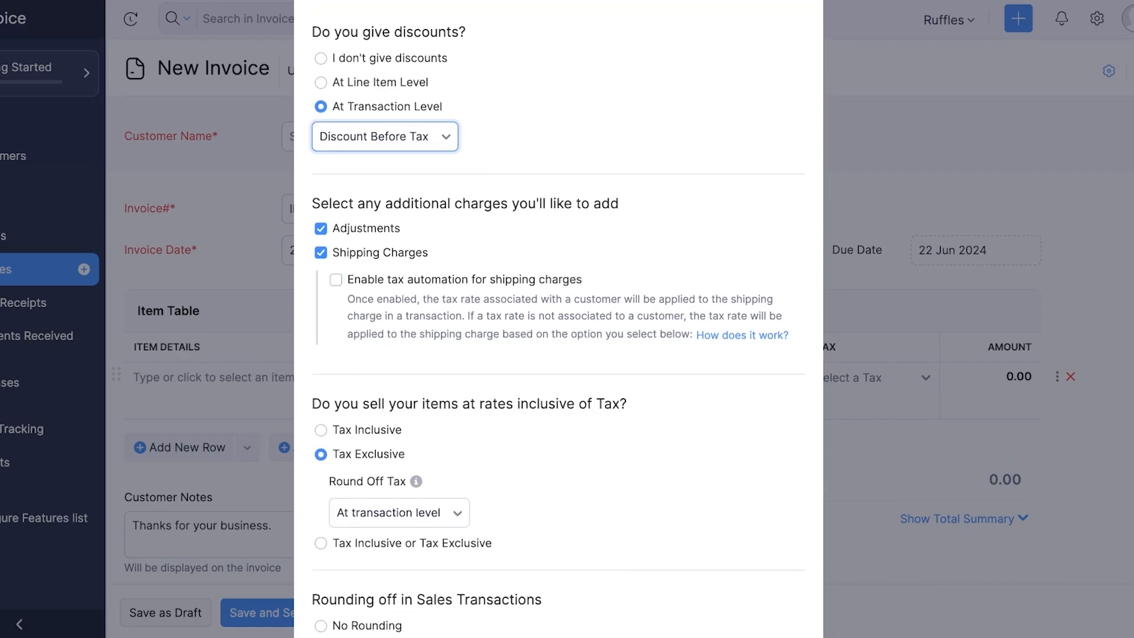
{"action": "key", "text": "Tab"}
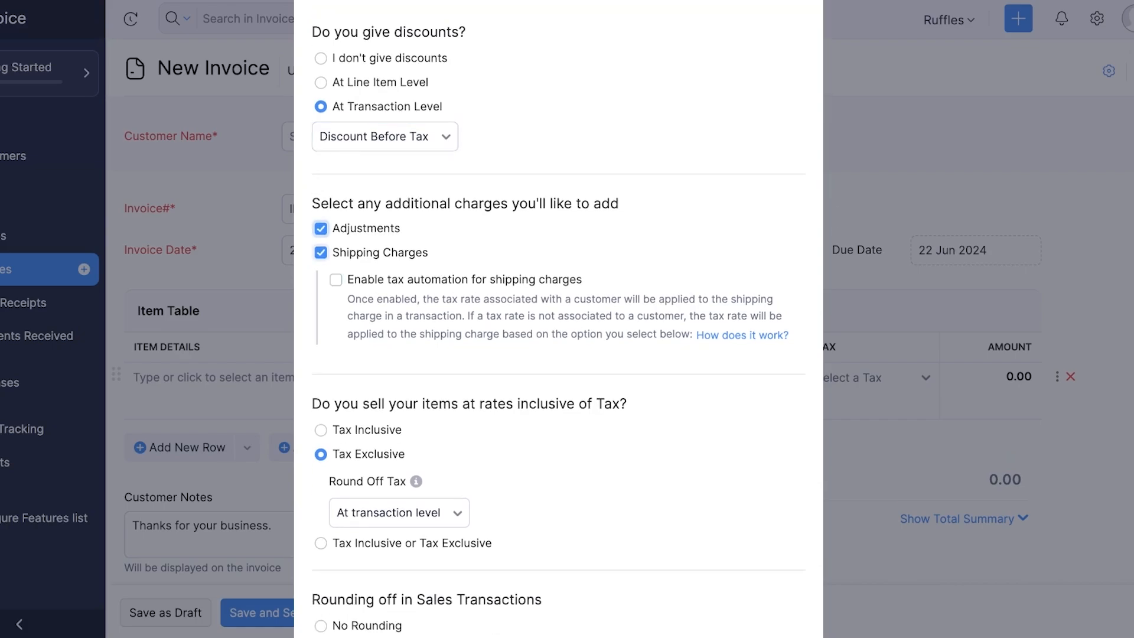
{"action": "key", "text": "Tab"}
{"action": "key", "text": "space"}
{"action": "key", "text": "Tab"}
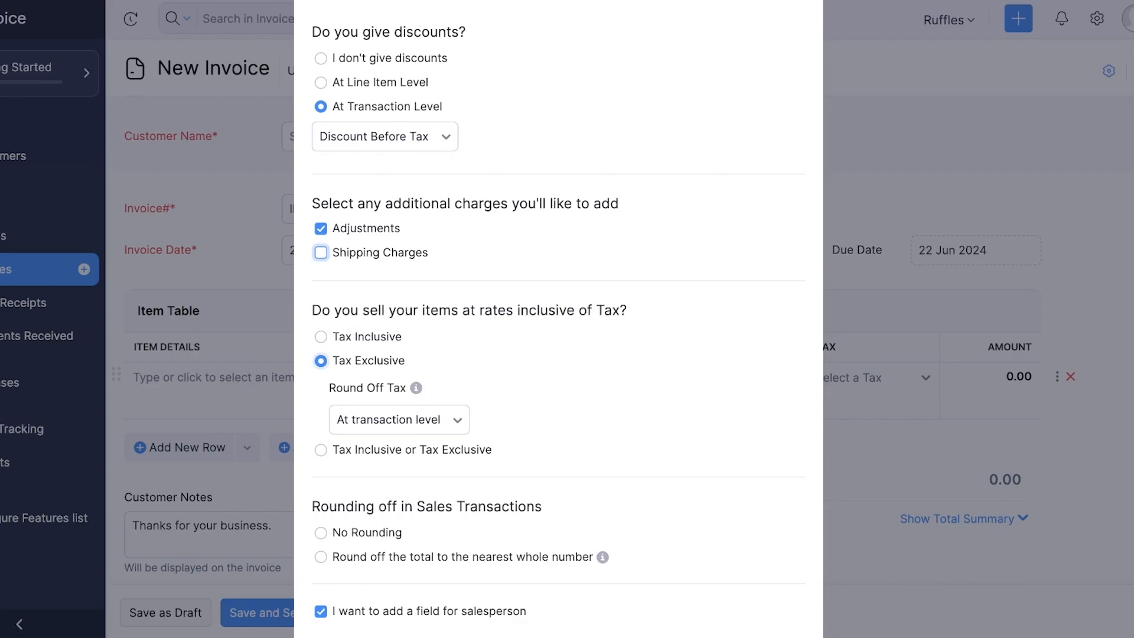
Set the sales tax preference to Tax Inclusive, with tax rounded off at transaction level
{"action": "scroll", "coordinate": [366, 361], "scroll_direction": "down", "scroll_amount": 1}
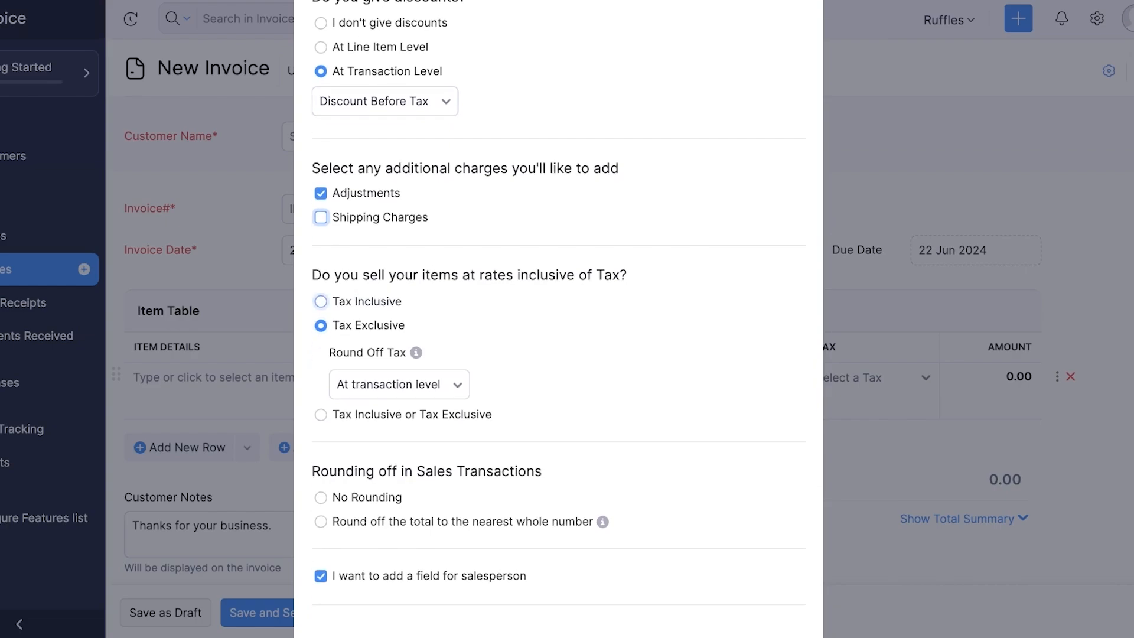
{"action": "left_click", "coordinate": [320, 301]}
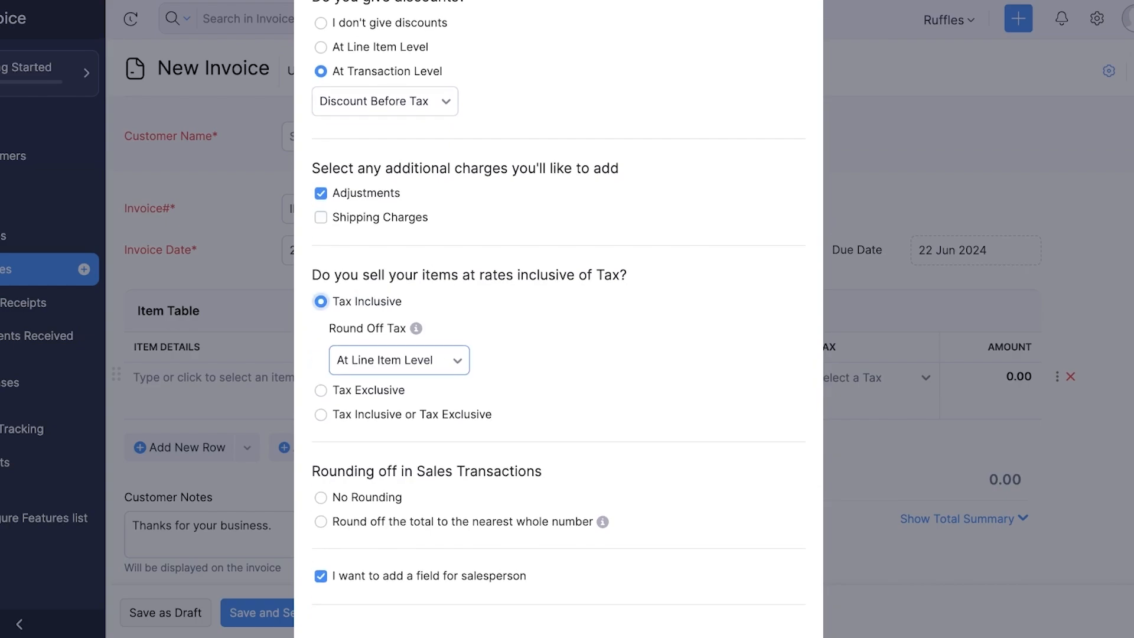
{"action": "left_click", "coordinate": [400, 361]}
{"action": "left_click", "coordinate": [400, 431]}
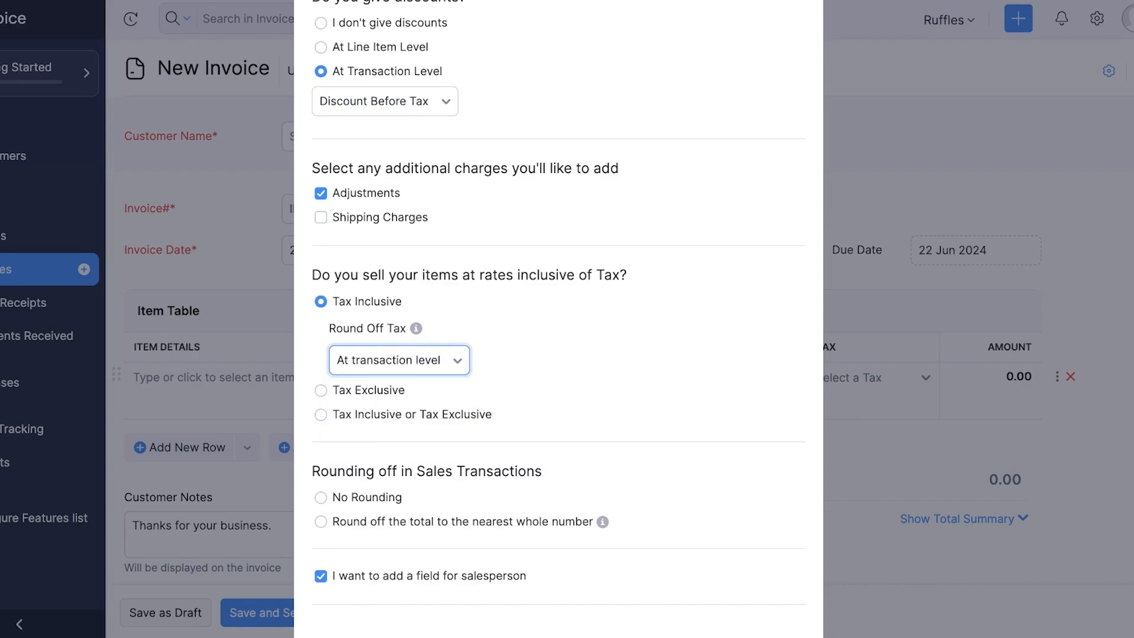
Choose No Rounding for sales transactions, turn off the salesperson field and save the preferences
{"action": "scroll", "coordinate": [558, 319], "scroll_direction": "down", "scroll_amount": 2}
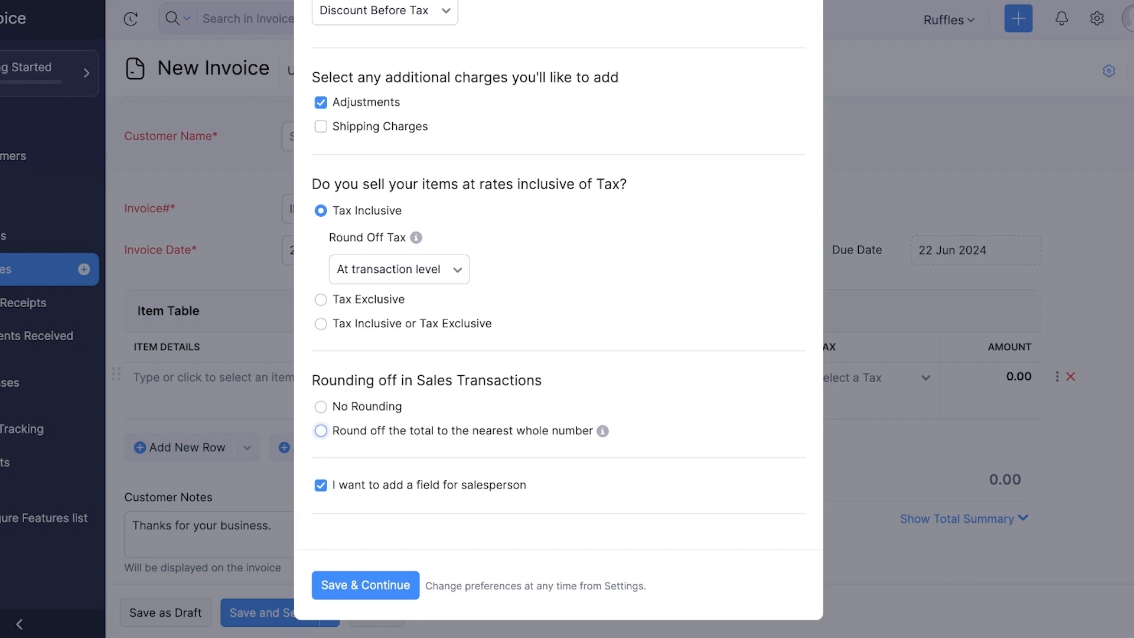
{"action": "left_click", "coordinate": [321, 407]}
{"action": "left_click", "coordinate": [321, 485]}
{"action": "scroll", "coordinate": [558, 319], "scroll_direction": "up", "scroll_amount": 3}
{"action": "scroll", "coordinate": [559, 319], "scroll_direction": "down", "scroll_amount": 3}
{"action": "left_click", "coordinate": [366, 585]}
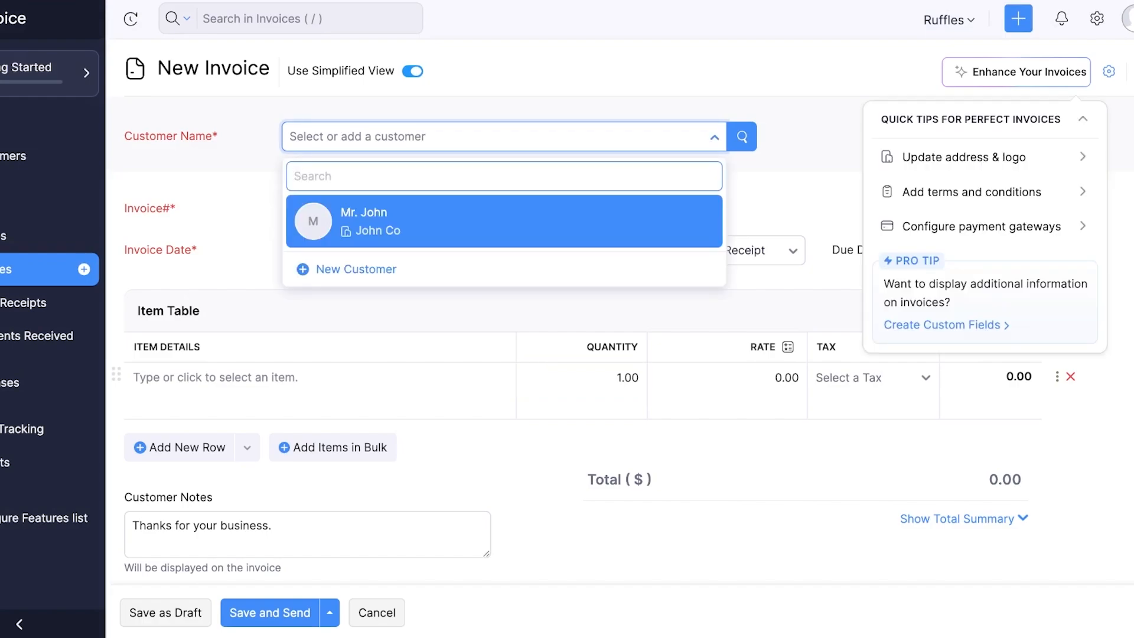
Select the existing customer as the recipient of the new invoice
{"action": "left_click", "coordinate": [504, 221]}
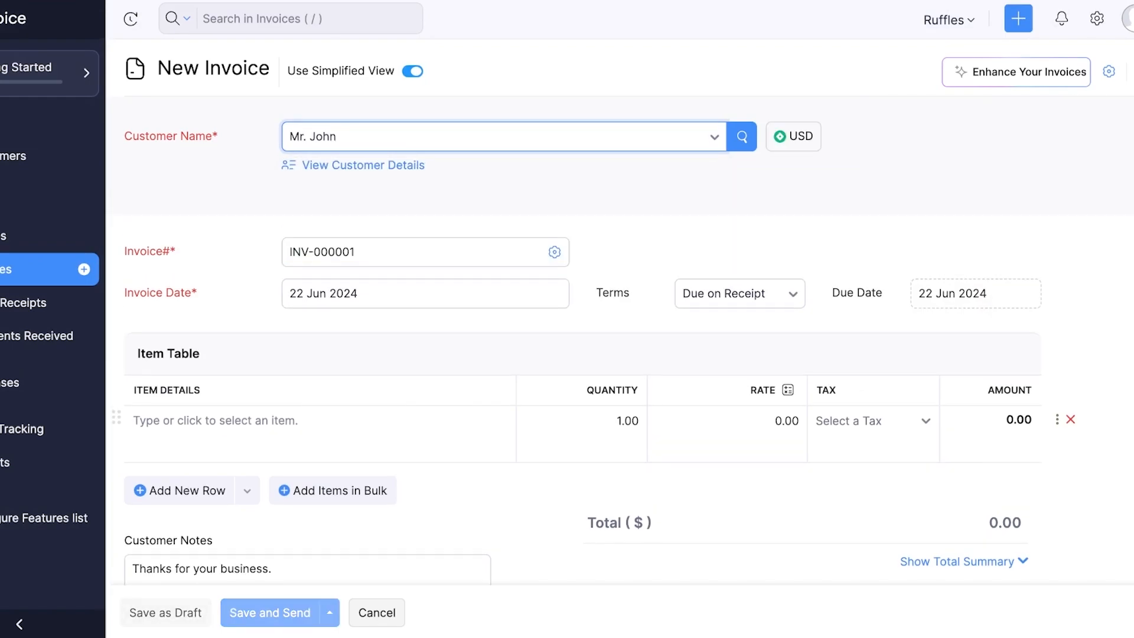
{"action": "left_click", "coordinate": [504, 136]}
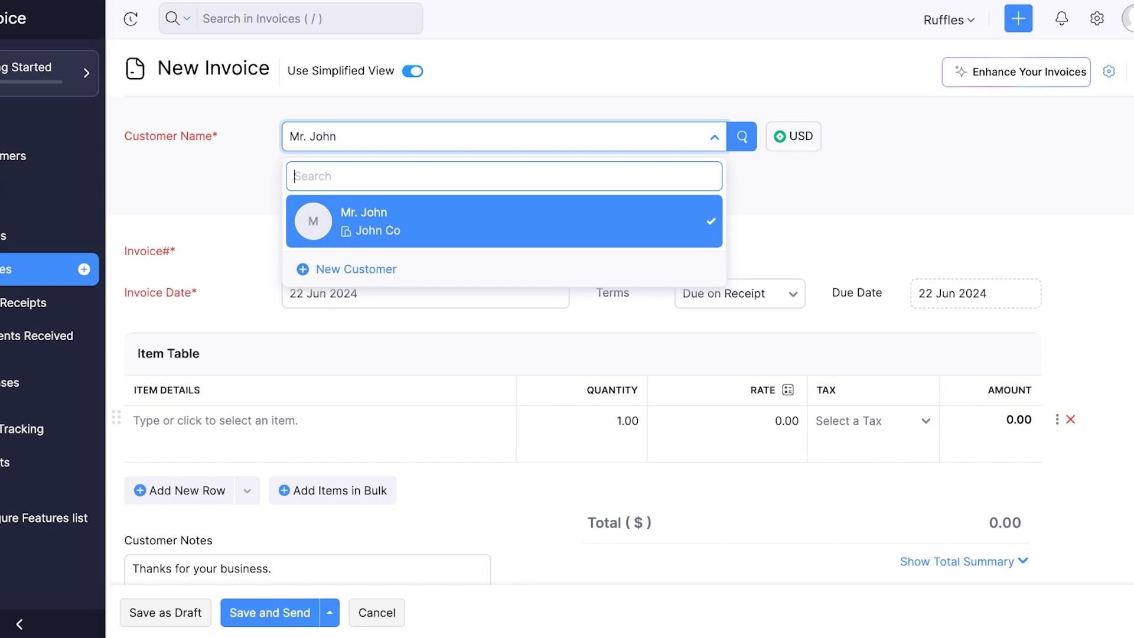
{"action": "key", "text": "Escape"}
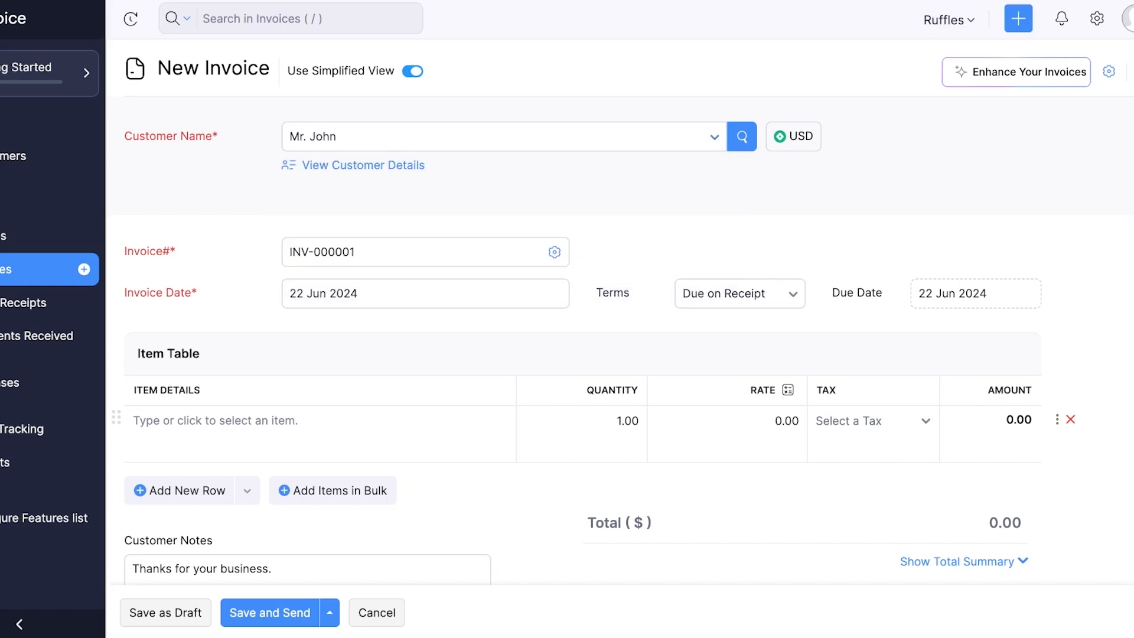
In the invoice number preferences, keep auto-generation and set the prefix to RFF
{"action": "scroll", "coordinate": [426, 254], "scroll_direction": "down", "scroll_amount": 1}
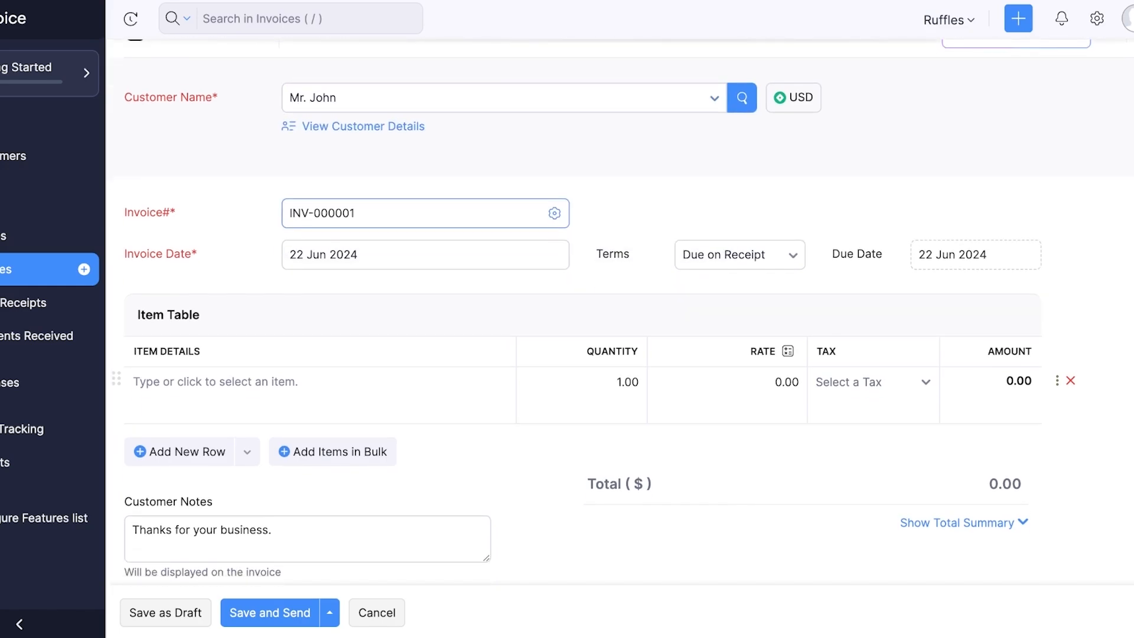
{"action": "left_click", "coordinate": [413, 213]}
{"action": "key", "text": "Tab"}
{"action": "left_click", "coordinate": [555, 213]}
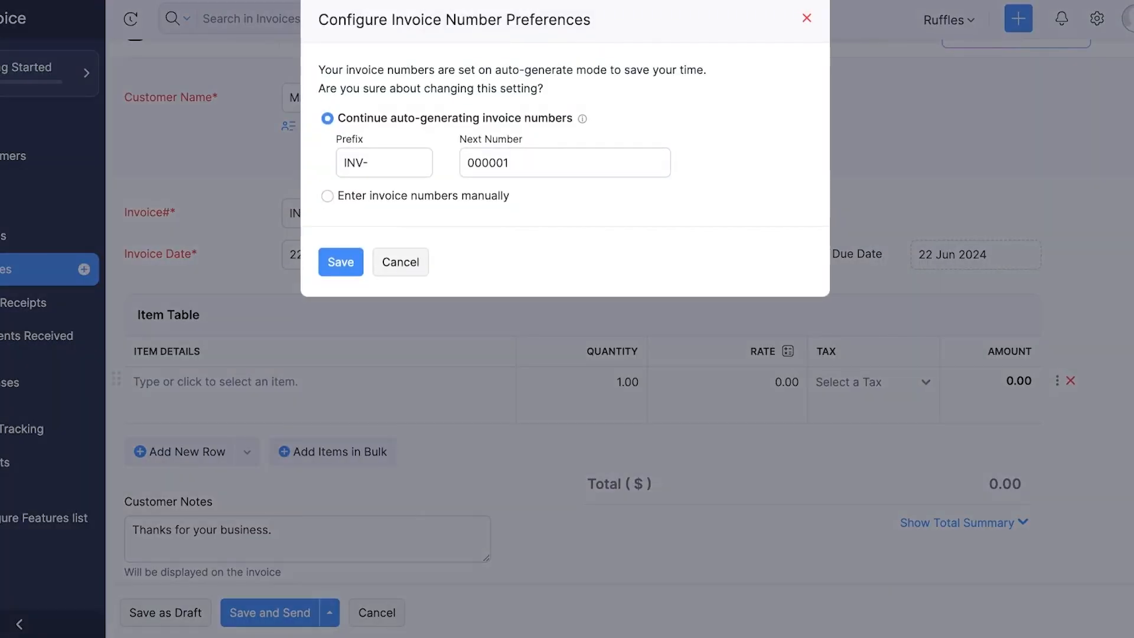
{"action": "left_click_drag", "start_coordinate": [512, 163], "coordinate": [464, 163]}
{"action": "left_click", "coordinate": [561, 201]}
{"action": "left_click_drag", "start_coordinate": [371, 163], "coordinate": [341, 163]}
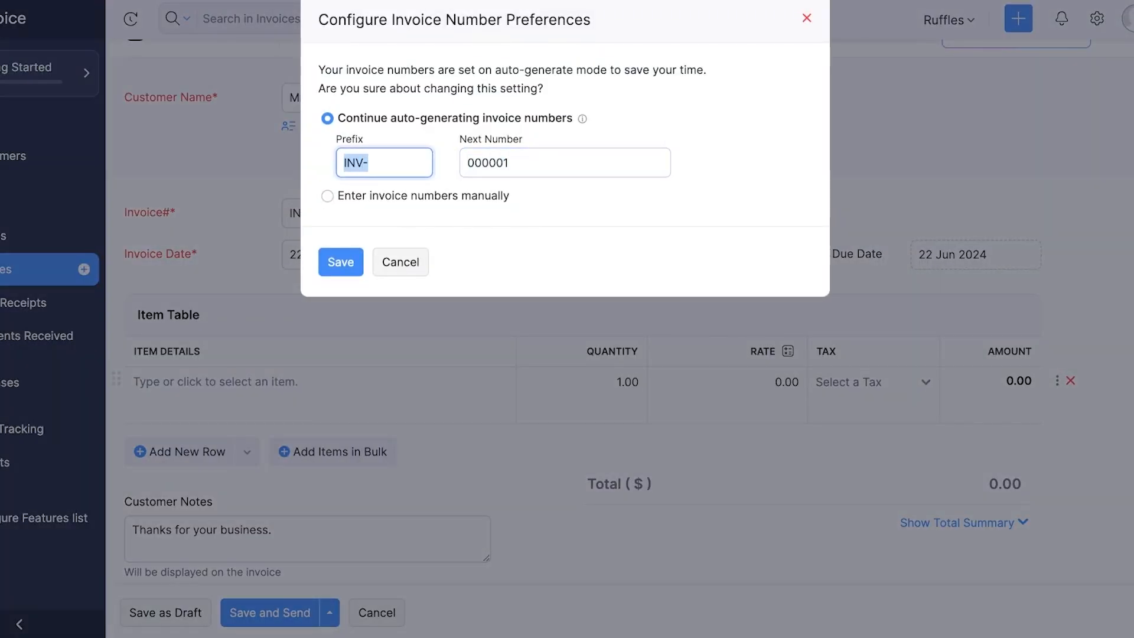
{"action": "type", "text": "A"}
{"action": "key", "text": "BackSpace"}
{"action": "type", "text": "RFF"}
{"action": "key", "text": "Tab"}
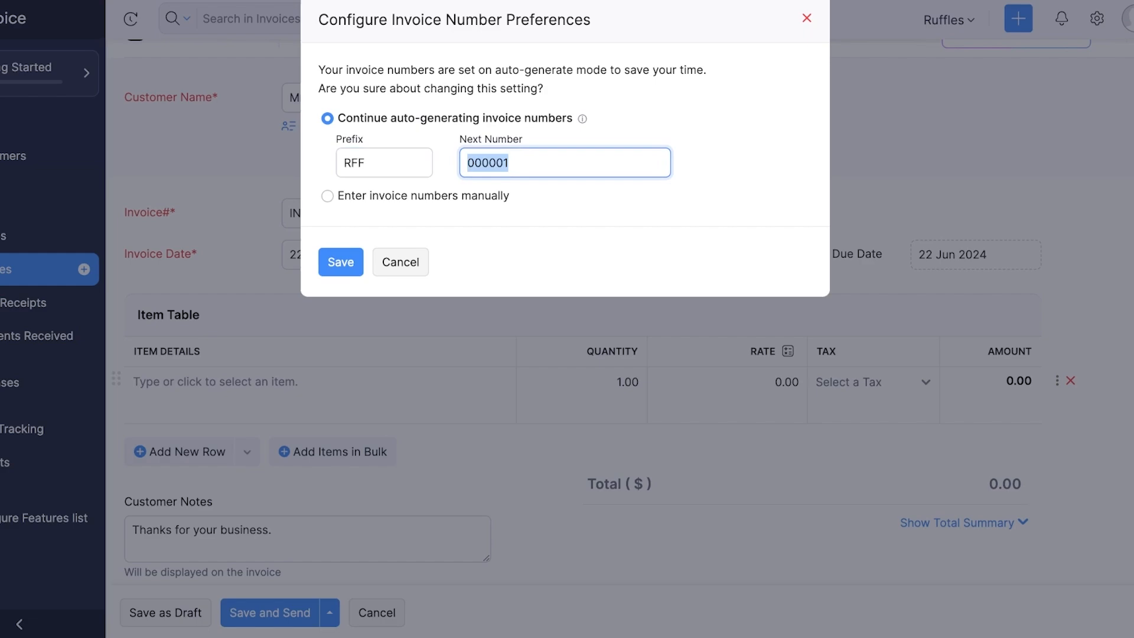
Set the next invoice number to 0001 and save the numbering preferences
{"action": "type", "text": "0"}
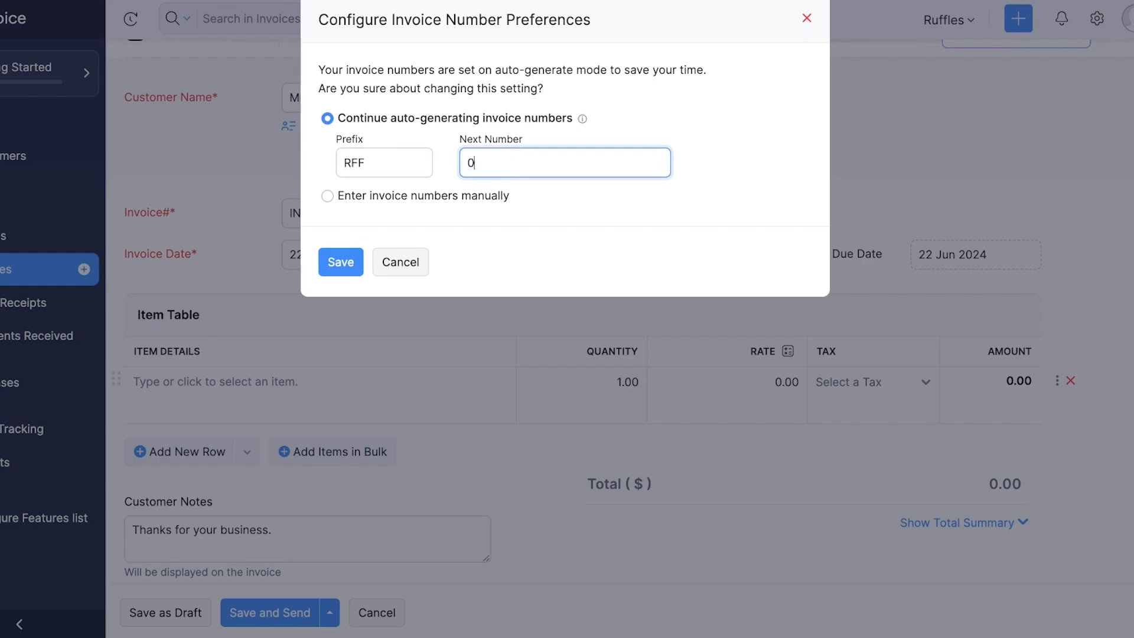
{"action": "type", "text": "001"}
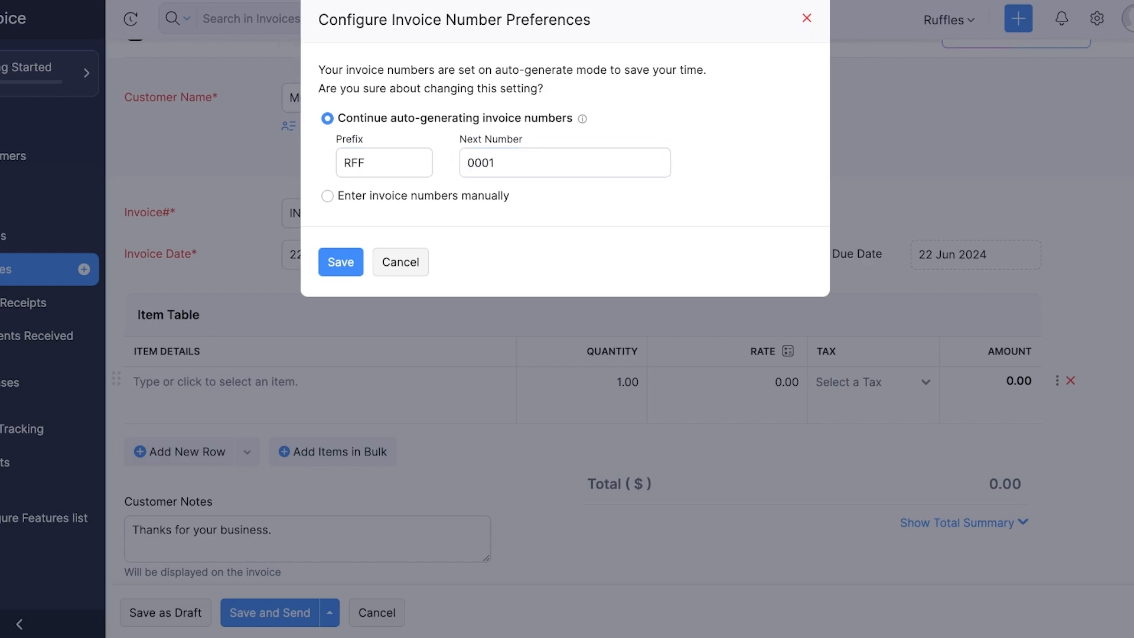
{"action": "left_click", "coordinate": [340, 262]}
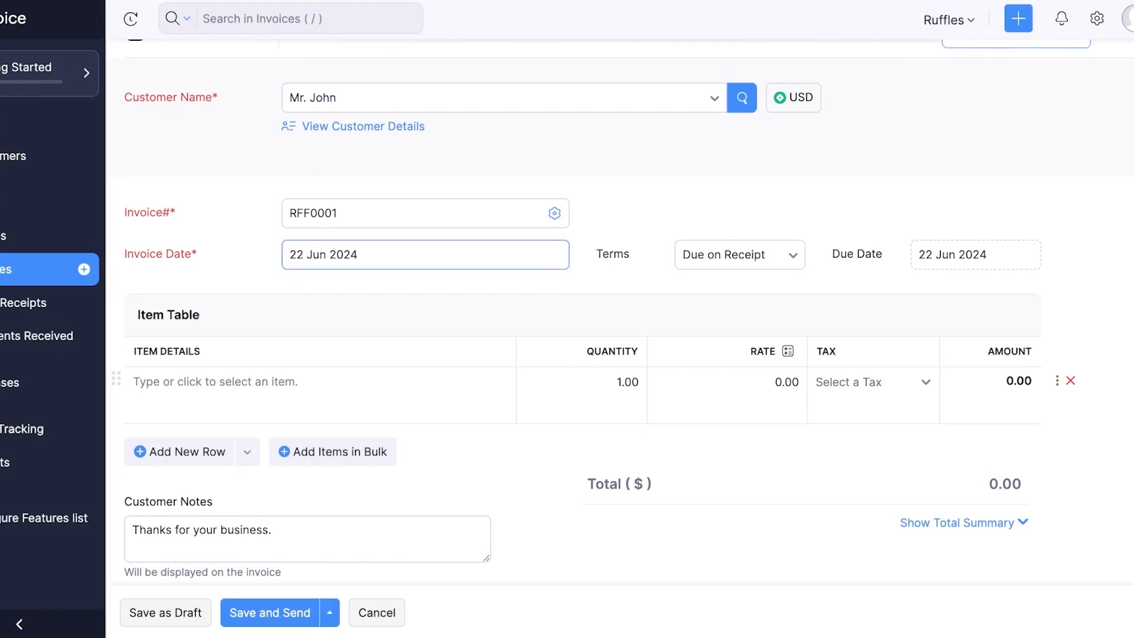
Set the invoice's due date to 29 June 2024
{"action": "key", "text": "Tab"}
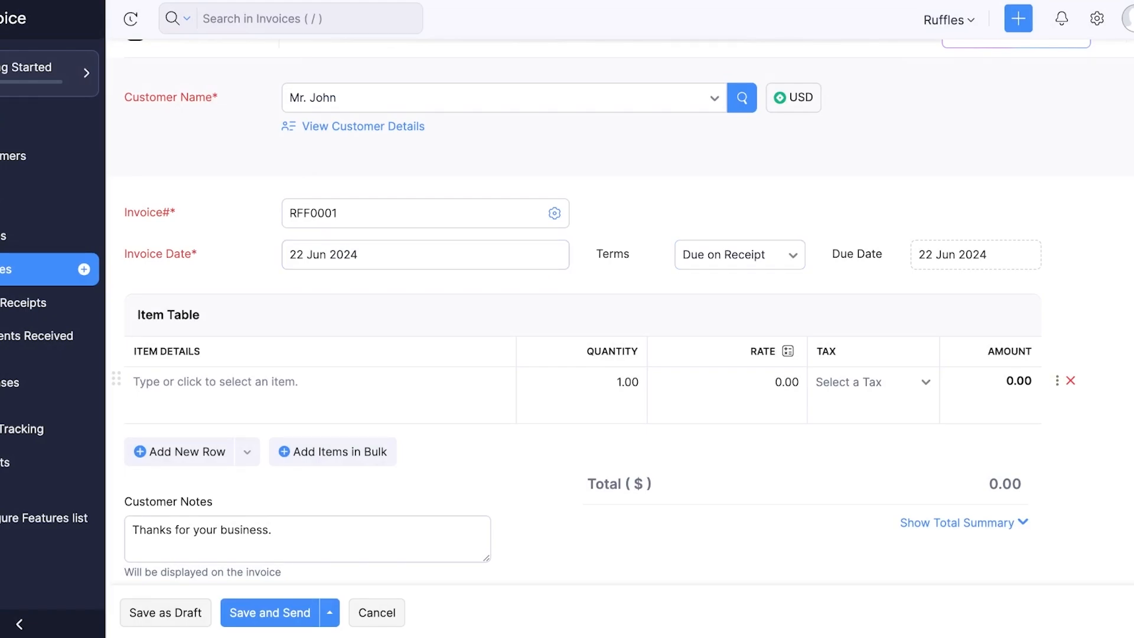
{"action": "left_click", "coordinate": [925, 255]}
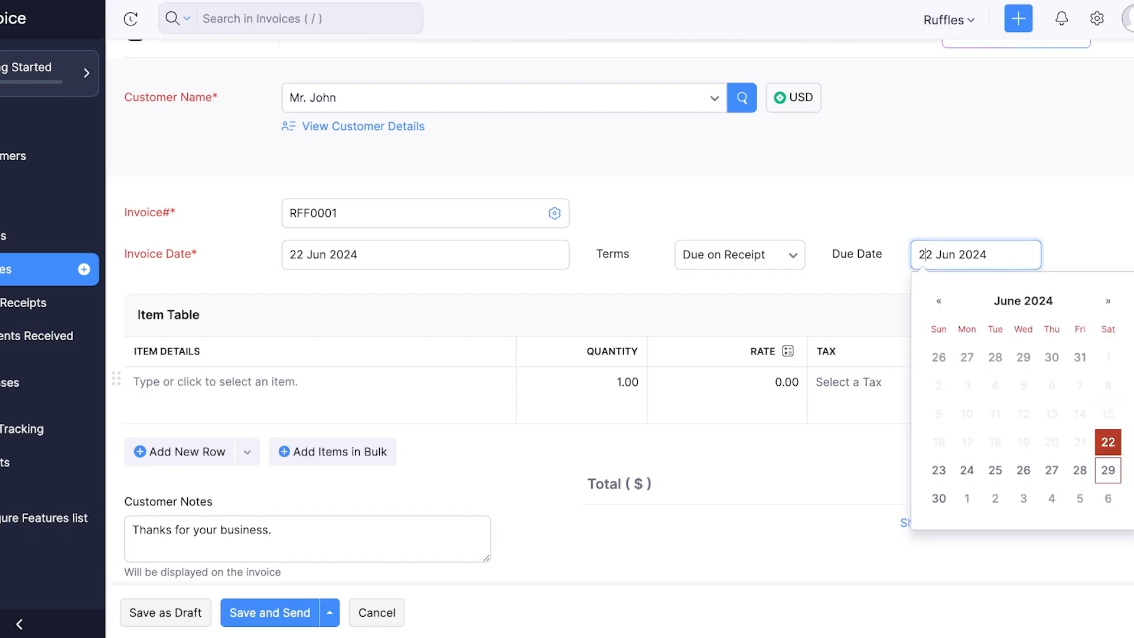
{"action": "left_click", "coordinate": [1108, 471]}
Add the Pressure Washing (10 × 10 ft) item to the first row of the item table
{"action": "scroll", "coordinate": [620, 312], "scroll_direction": "down", "scroll_amount": 2}
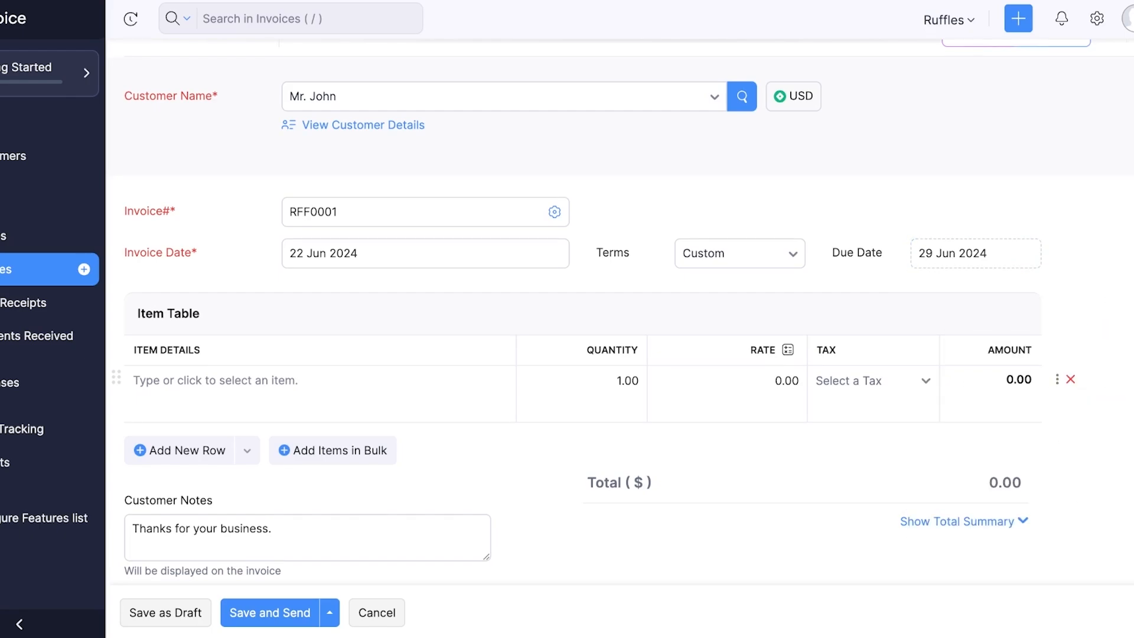
{"action": "left_click", "coordinate": [321, 292]}
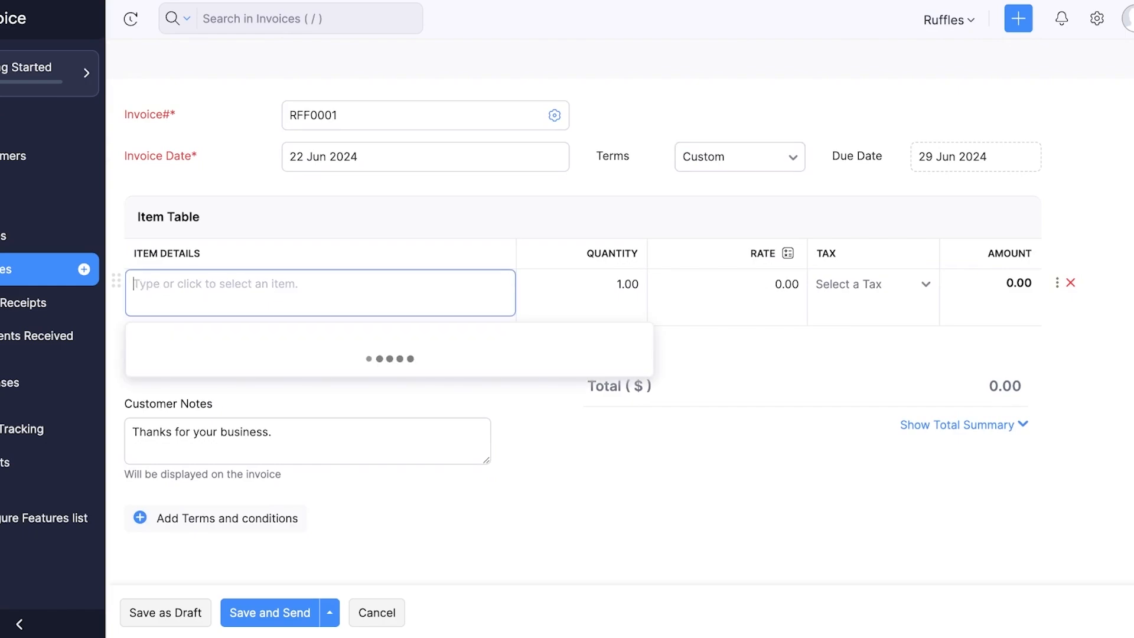
{"action": "left_click", "coordinate": [236, 351]}
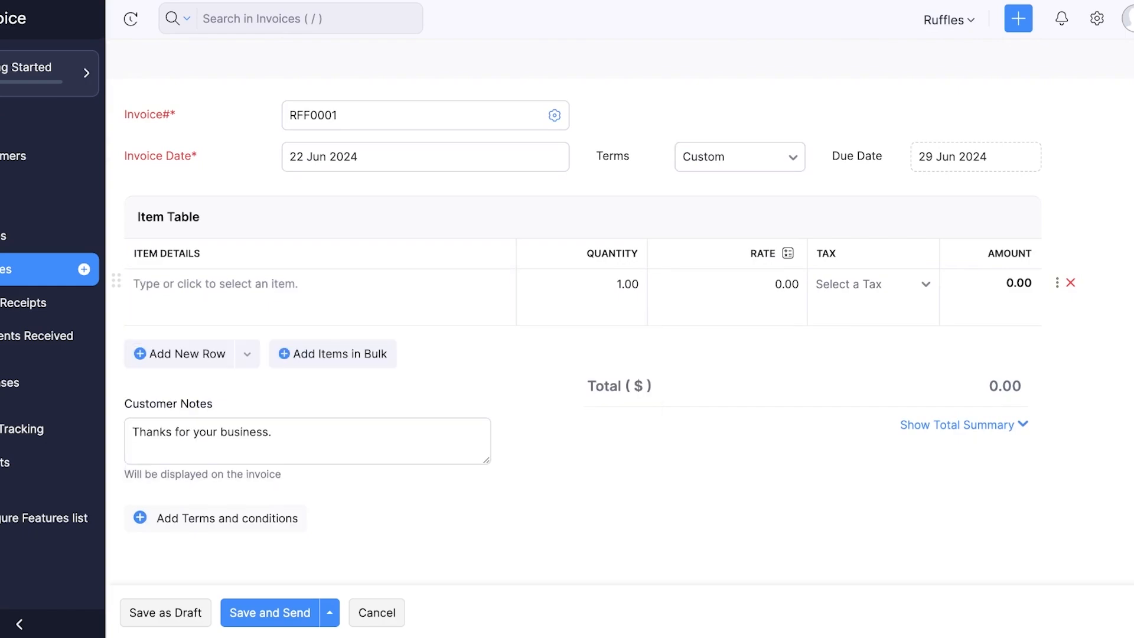
{"action": "left_click", "coordinate": [295, 290]}
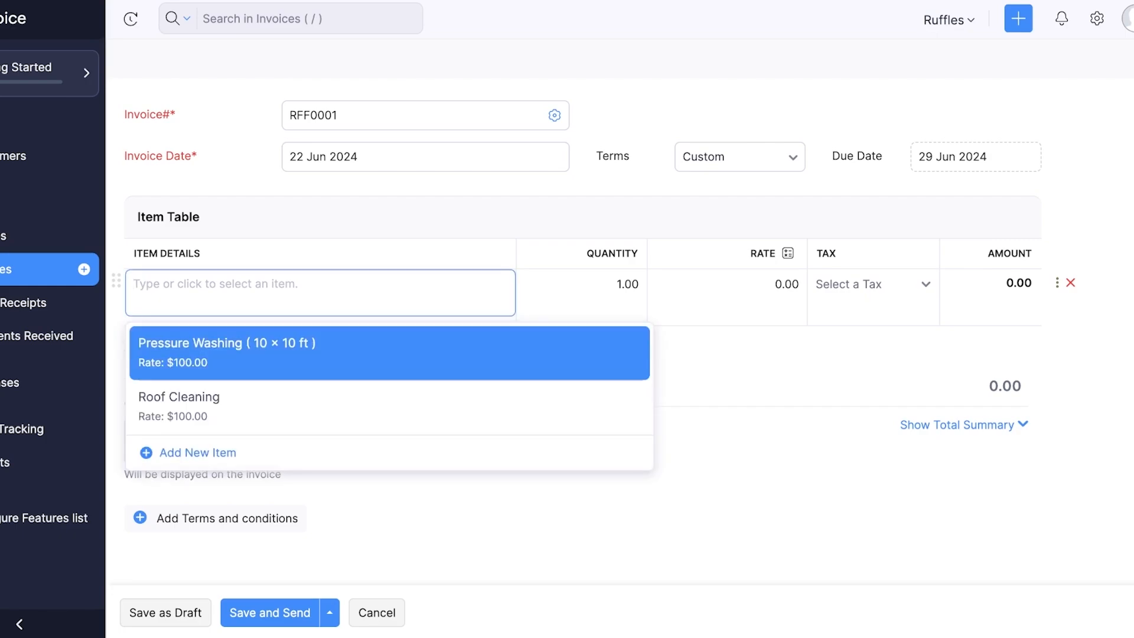
{"action": "left_click", "coordinate": [236, 353]}
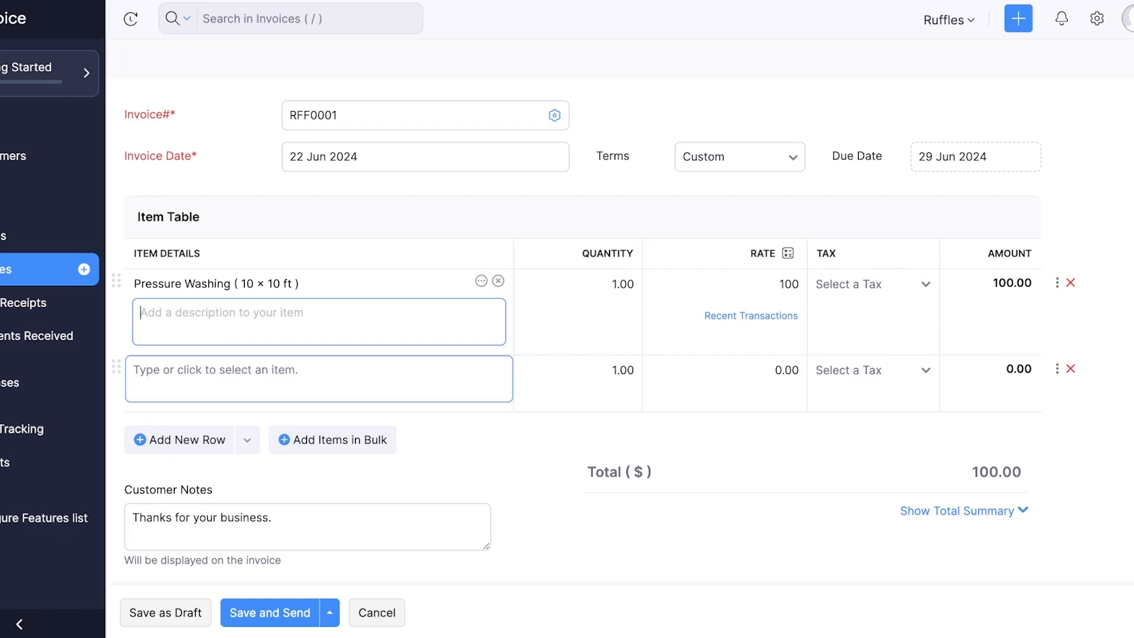
{"action": "left_click", "coordinate": [473, 452]}
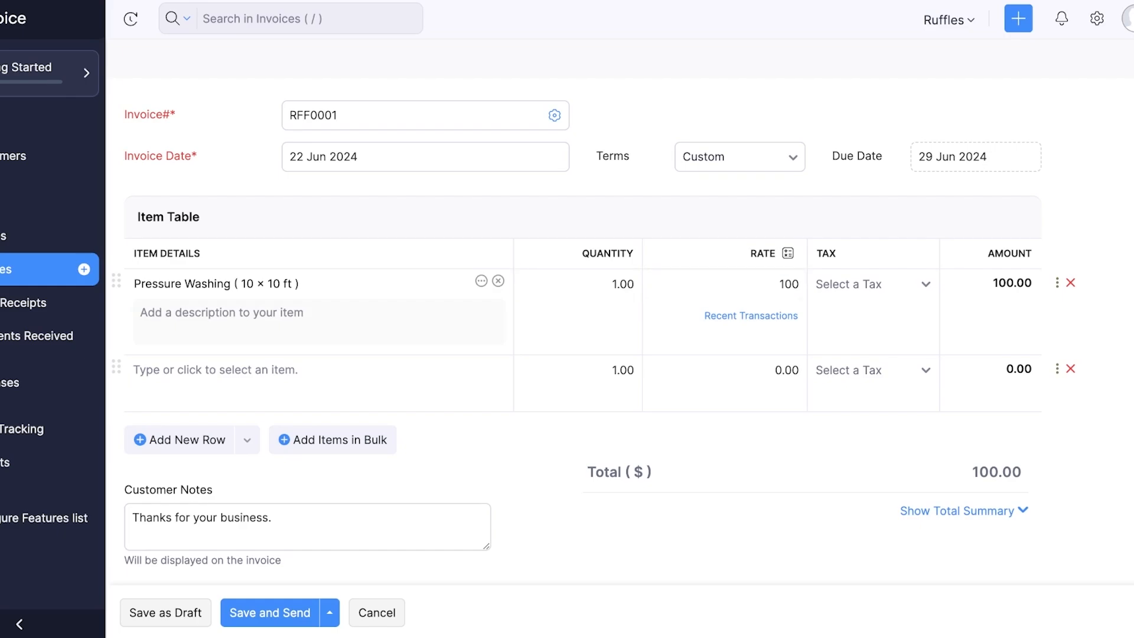
Give the pressure washing line the description "Area serviced measure 10 x 15"
{"action": "left_click", "coordinate": [319, 322]}
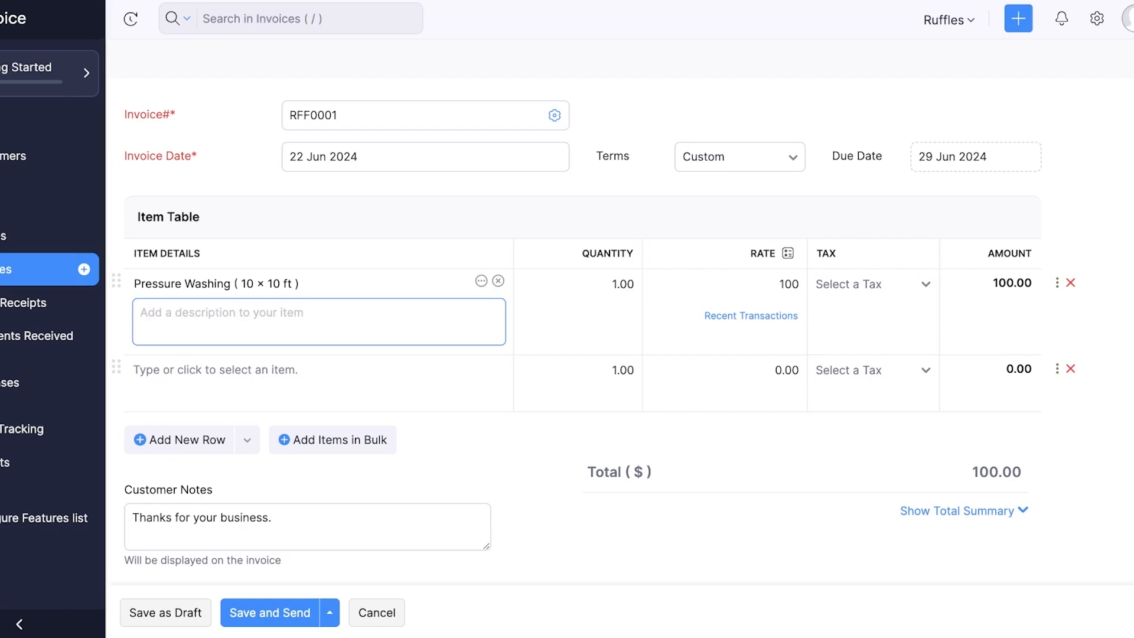
{"action": "type", "text": "Your area"}
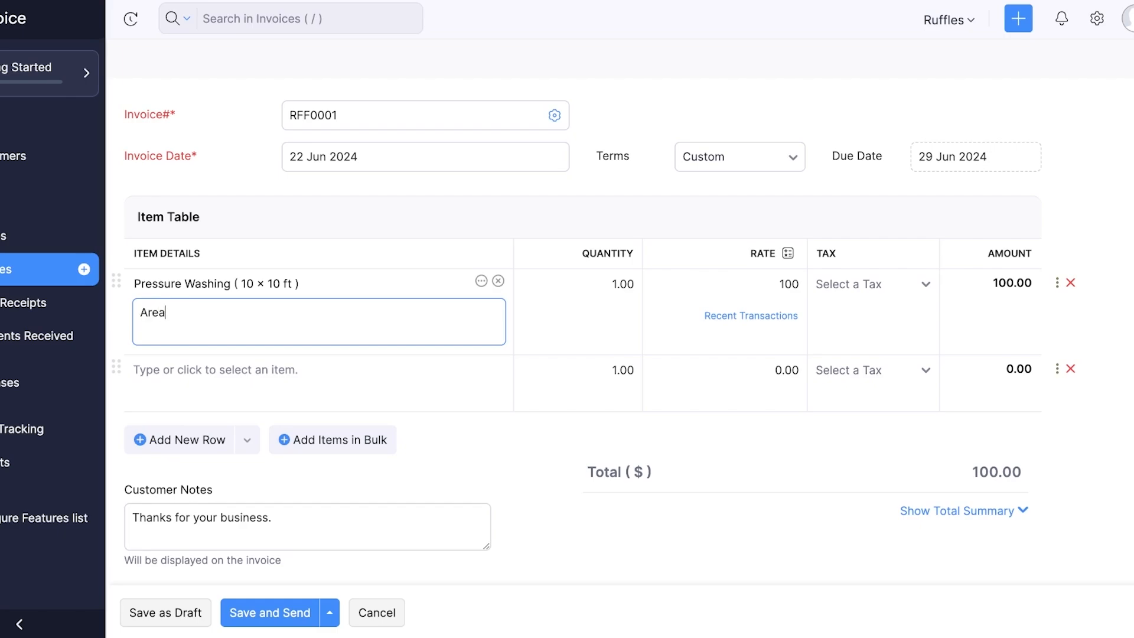
{"action": "type", "text": "serviced meas"}
{"action": "type", "text": "ure 10 x 1"}
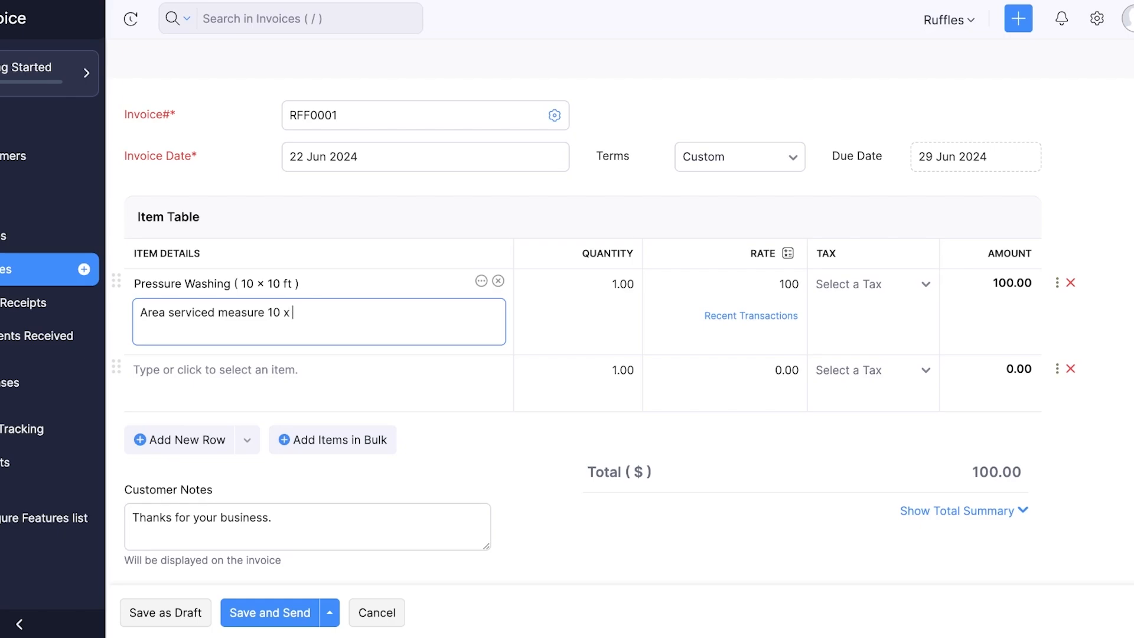
{"action": "type", "text": "0"}
{"action": "key", "text": "BackSpace"}
{"action": "key", "text": "BackSpace"}
{"action": "type", "text": "15"}
{"action": "key", "text": "Tab"}
{"action": "key", "text": "Tab"}
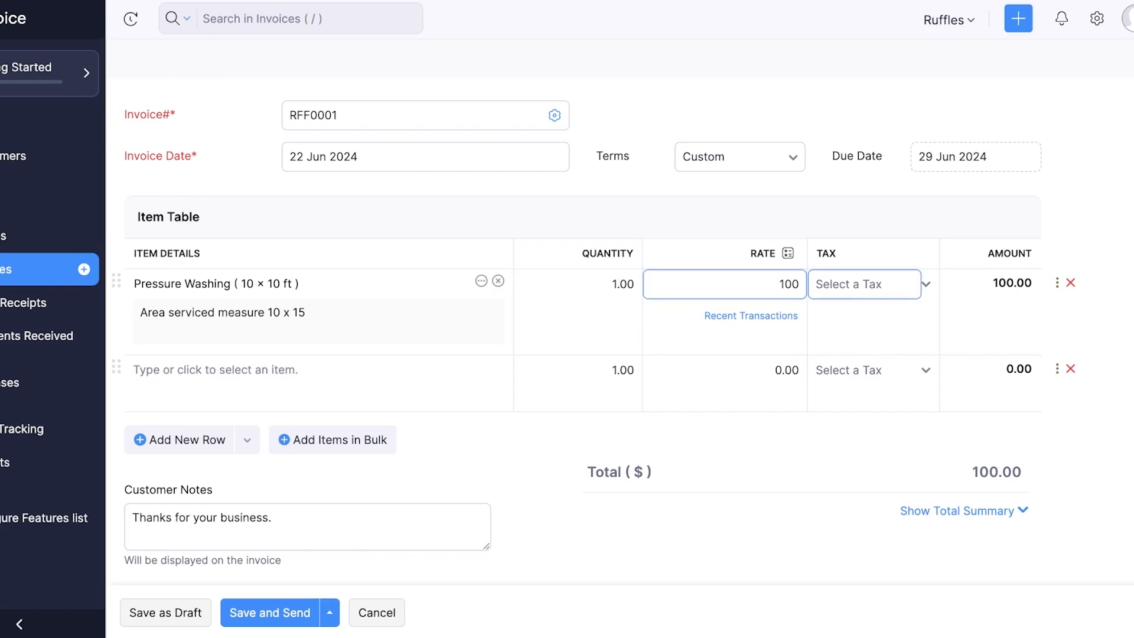
Set the rate of the pressure washing line to 120
{"action": "left_click", "coordinate": [792, 284]}
{"action": "key", "text": "Right"}
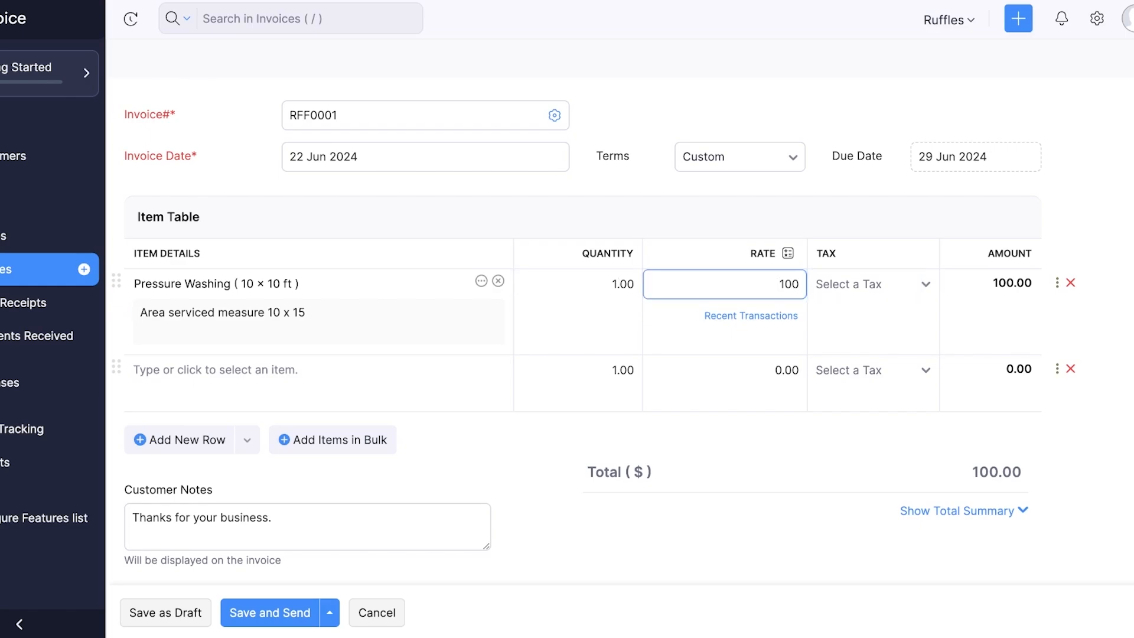
{"action": "key", "text": "BackSpace"}
{"action": "key", "text": "BackSpace"}
{"action": "type", "text": "20"}
{"action": "key", "text": "Tab"}
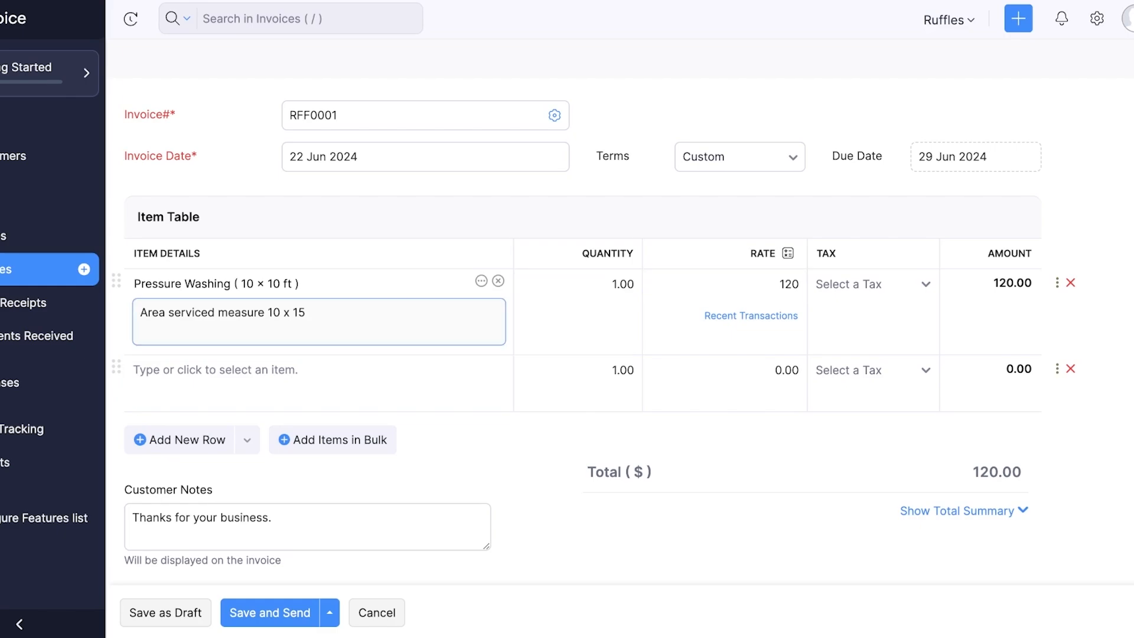
{"action": "left_click_drag", "start_coordinate": [306, 313], "coordinate": [194, 313]}
{"action": "left_click", "coordinate": [306, 313]}
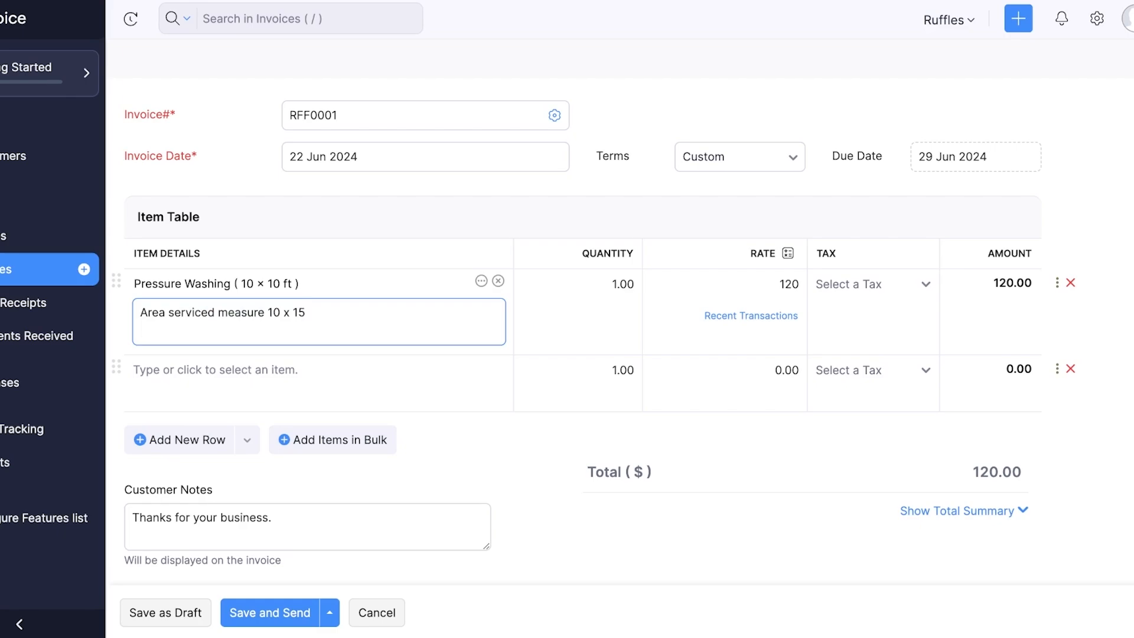
{"action": "left_click_drag", "start_coordinate": [306, 313], "coordinate": [264, 313]}
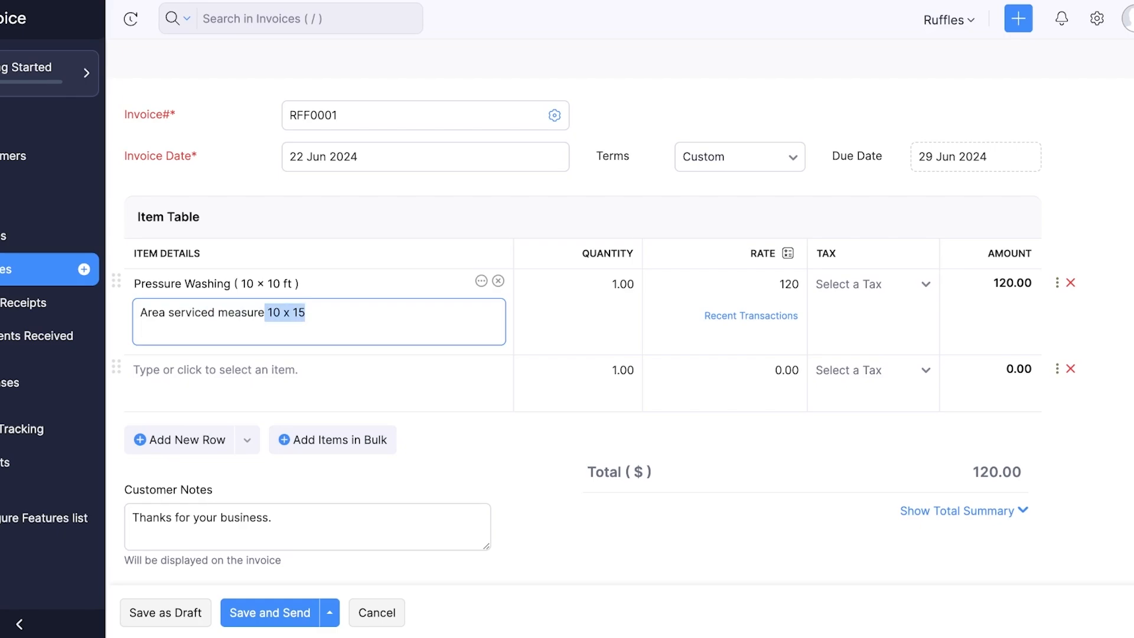
{"action": "left_click", "coordinate": [319, 322]}
{"action": "left_click", "coordinate": [725, 370]}
Add the Roof Cleaning item to the second row of the item table
{"action": "scroll", "coordinate": [725, 370], "scroll_direction": "down", "scroll_amount": 2}
{"action": "left_click", "coordinate": [319, 279]}
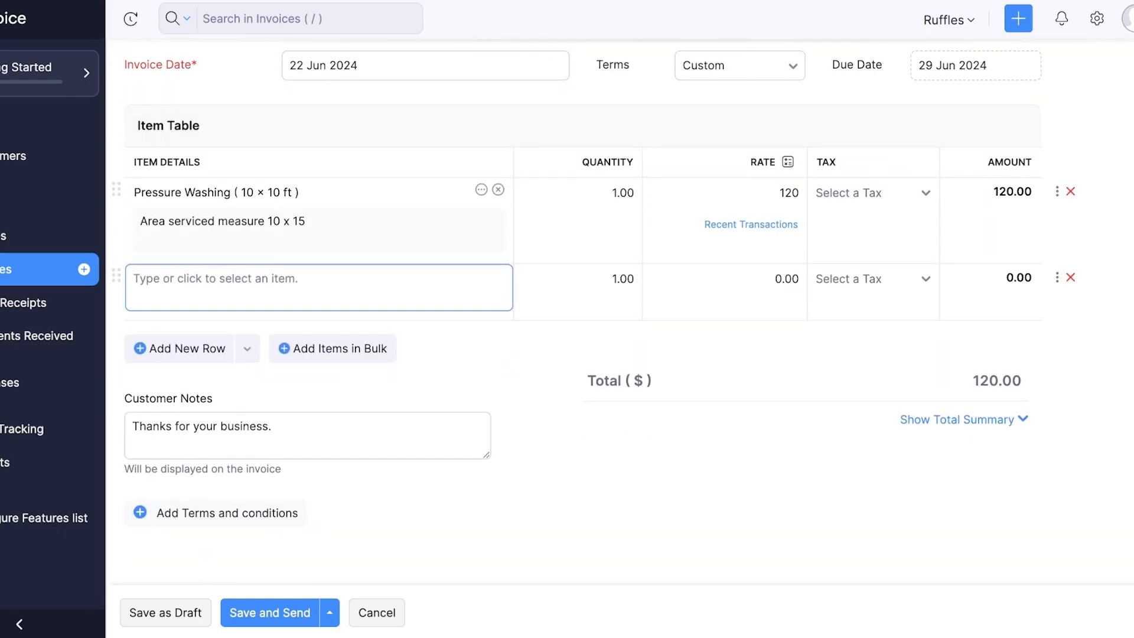
{"action": "key", "text": "Down"}
{"action": "key", "text": "Return"}
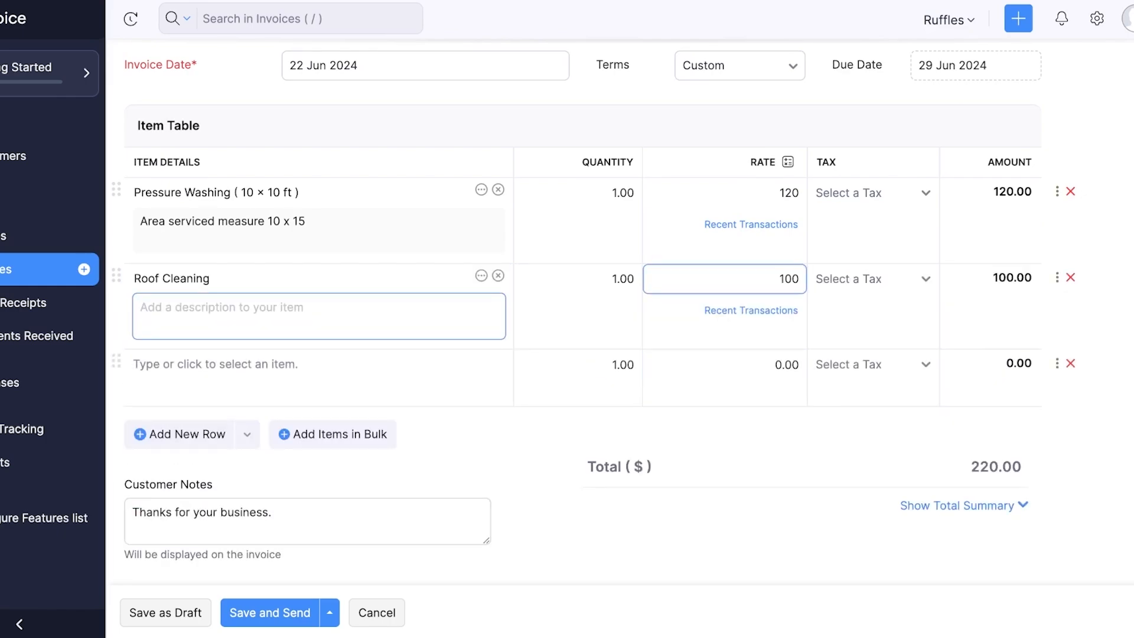
Set the quantity of the roof cleaning line to 2
{"action": "left_click", "coordinate": [629, 279]}
{"action": "double_click", "coordinate": [615, 279]}
{"action": "type", "text": "2"}
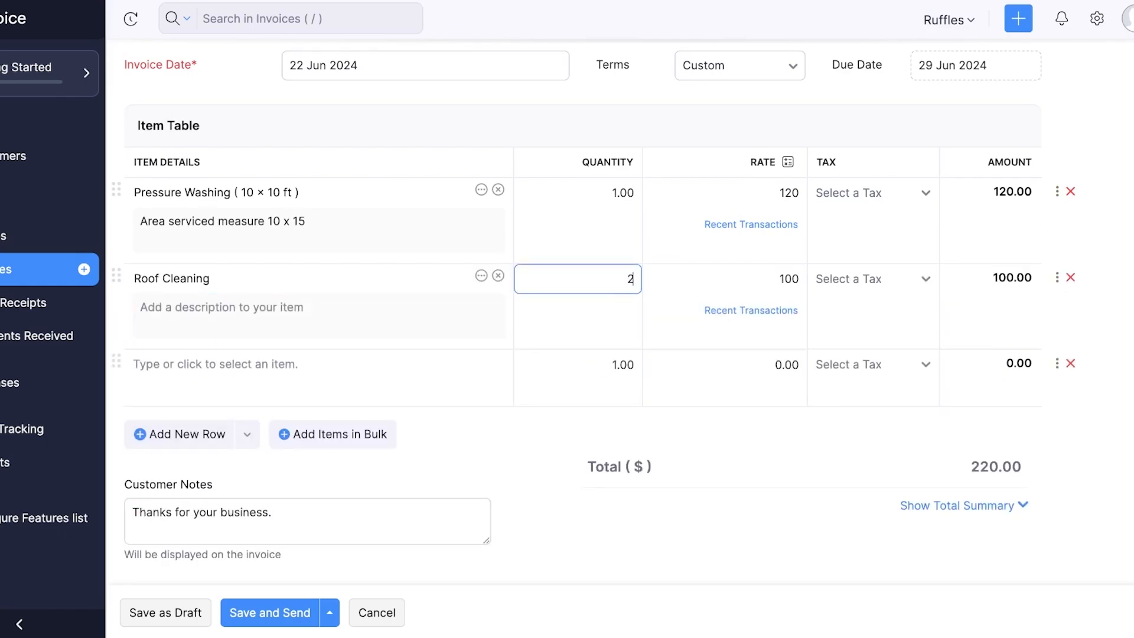
{"action": "left_click", "coordinate": [612, 364]}
{"action": "scroll", "coordinate": [590, 308], "scroll_direction": "down", "scroll_amount": 1}
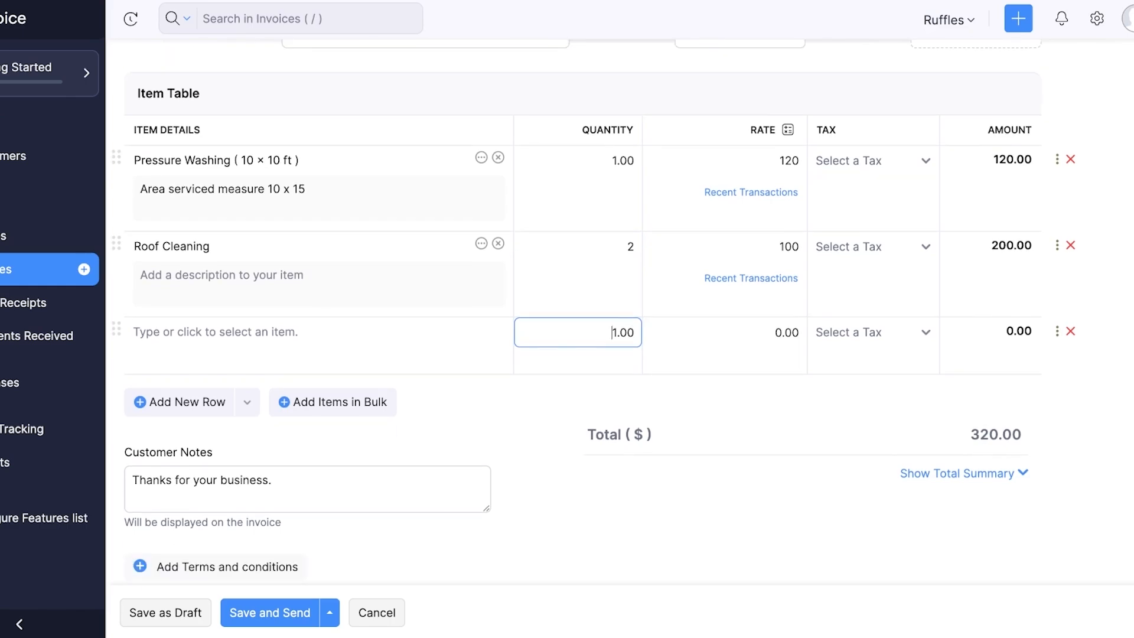
Expand the invoice's total summary to view the subtotal and the discount field
{"action": "scroll", "coordinate": [591, 265], "scroll_direction": "down", "scroll_amount": 3}
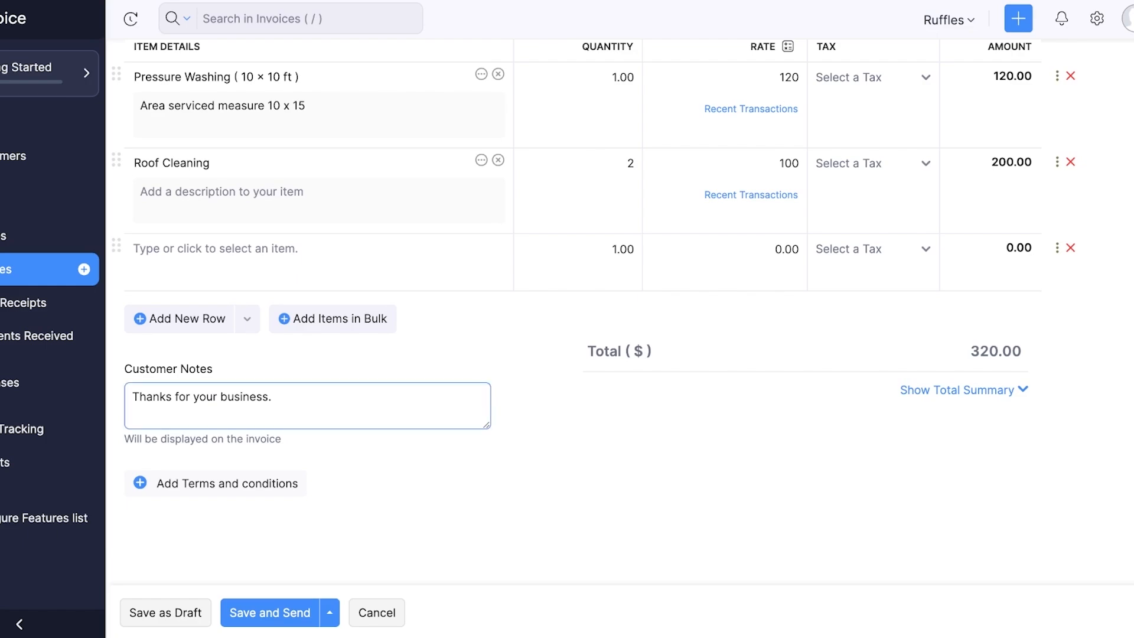
{"action": "left_click", "coordinate": [964, 390]}
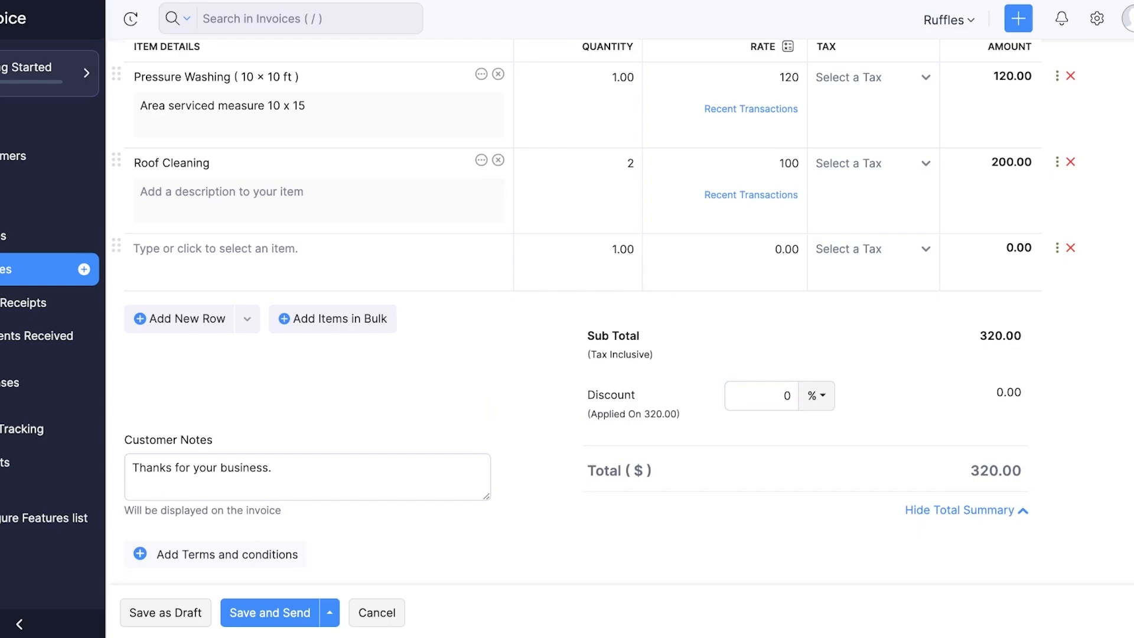
{"action": "left_click", "coordinate": [786, 396]}
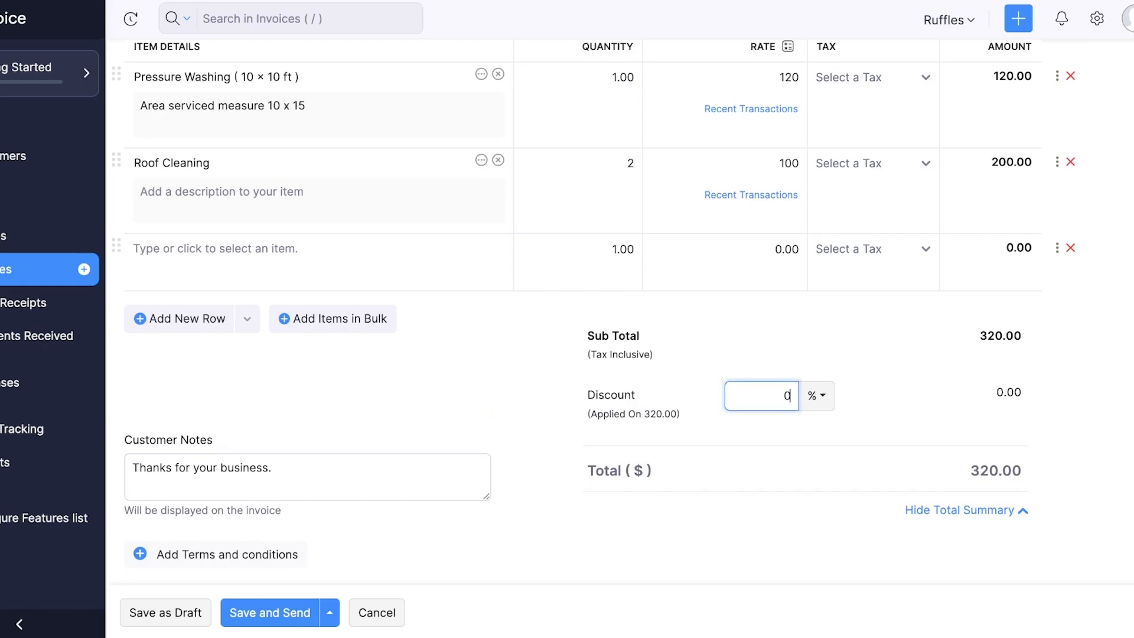
{"action": "scroll", "coordinate": [762, 396], "scroll_direction": "up", "scroll_amount": 1}
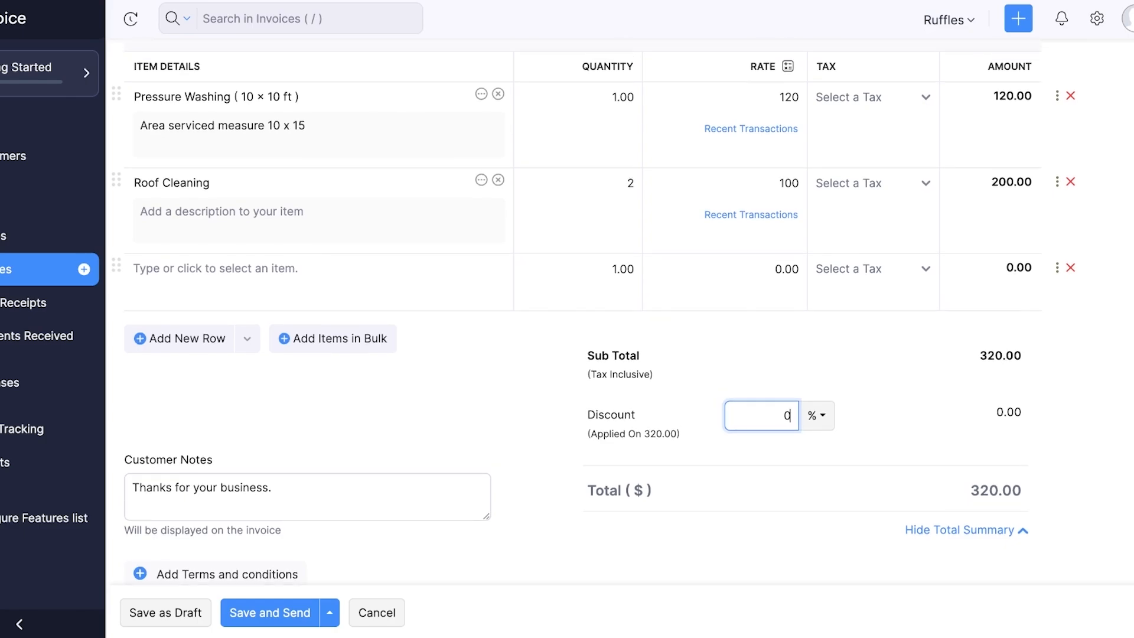
{"action": "left_click", "coordinate": [886, 413]}
Save the invoice with the option to send it, so that its email draft opens
{"action": "scroll", "coordinate": [596, 310], "scroll_direction": "down", "scroll_amount": 3}
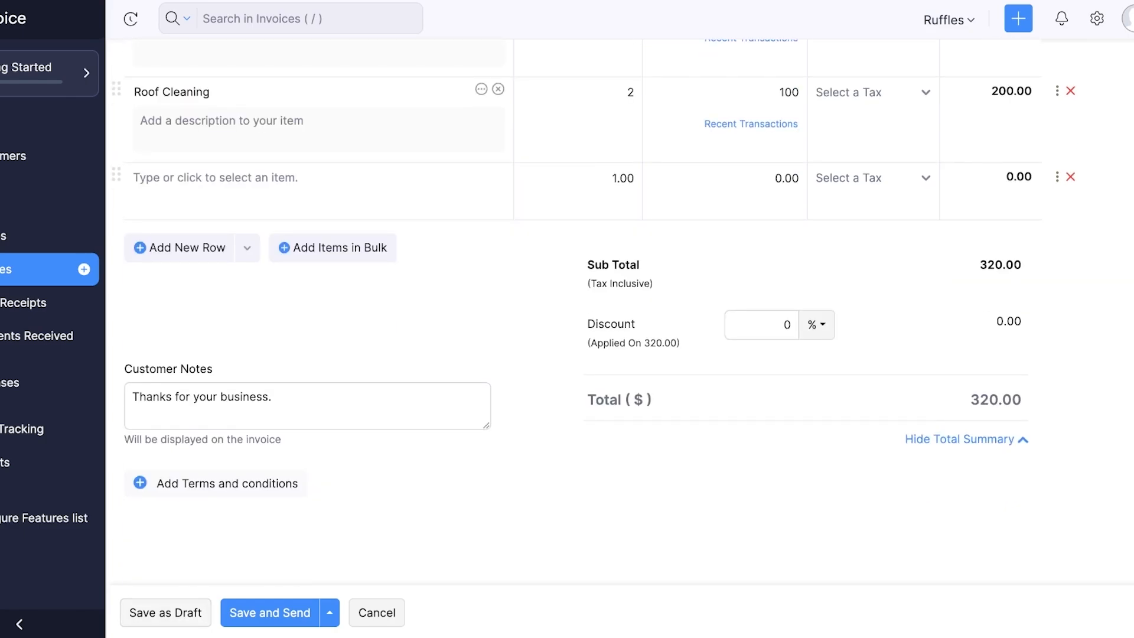
{"action": "left_click", "coordinate": [329, 613]}
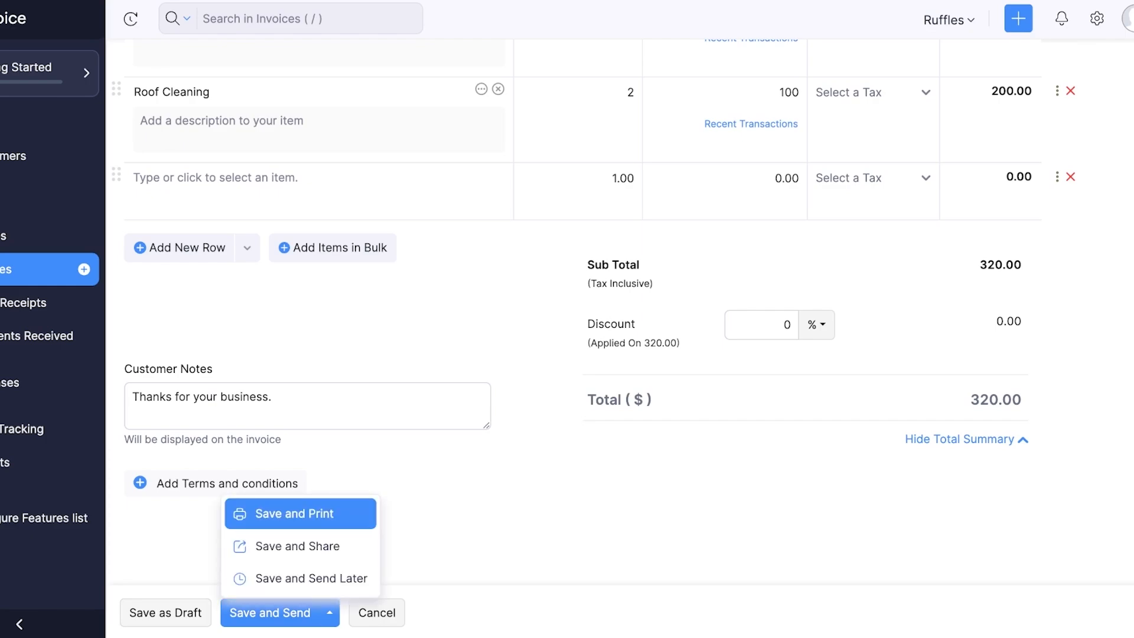
{"action": "left_click", "coordinate": [434, 520]}
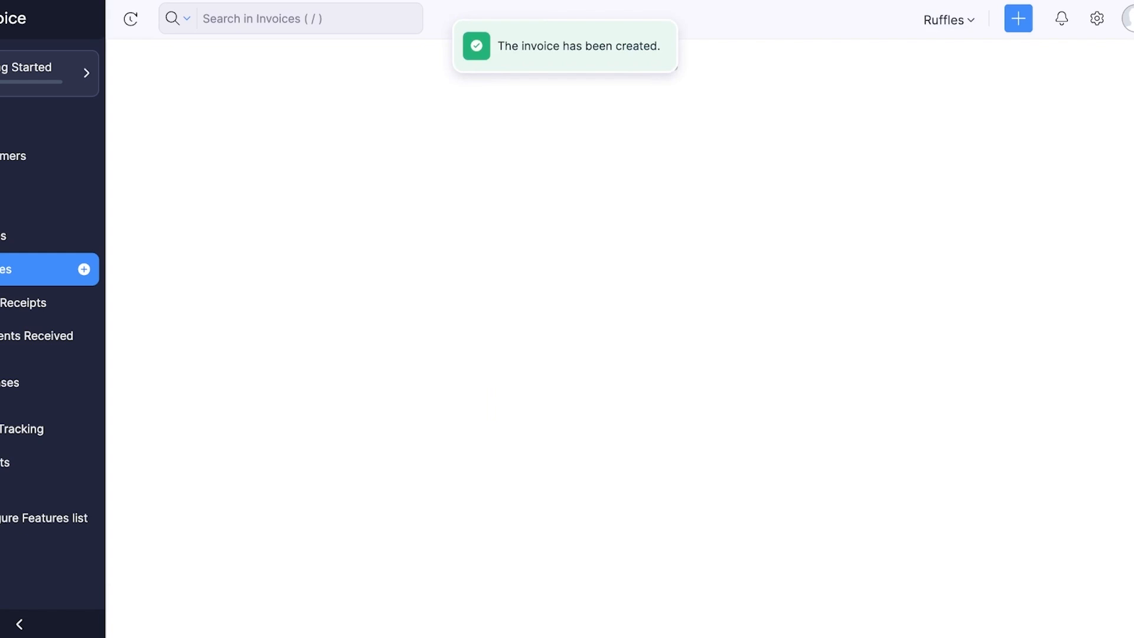
Review the invoice email draft, including sender, recipients, subject, message body and attachment options
{"action": "scroll", "coordinate": [571, 237], "scroll_direction": "down", "scroll_amount": 5}
{"action": "scroll", "coordinate": [571, 236], "scroll_direction": "down", "scroll_amount": 3}
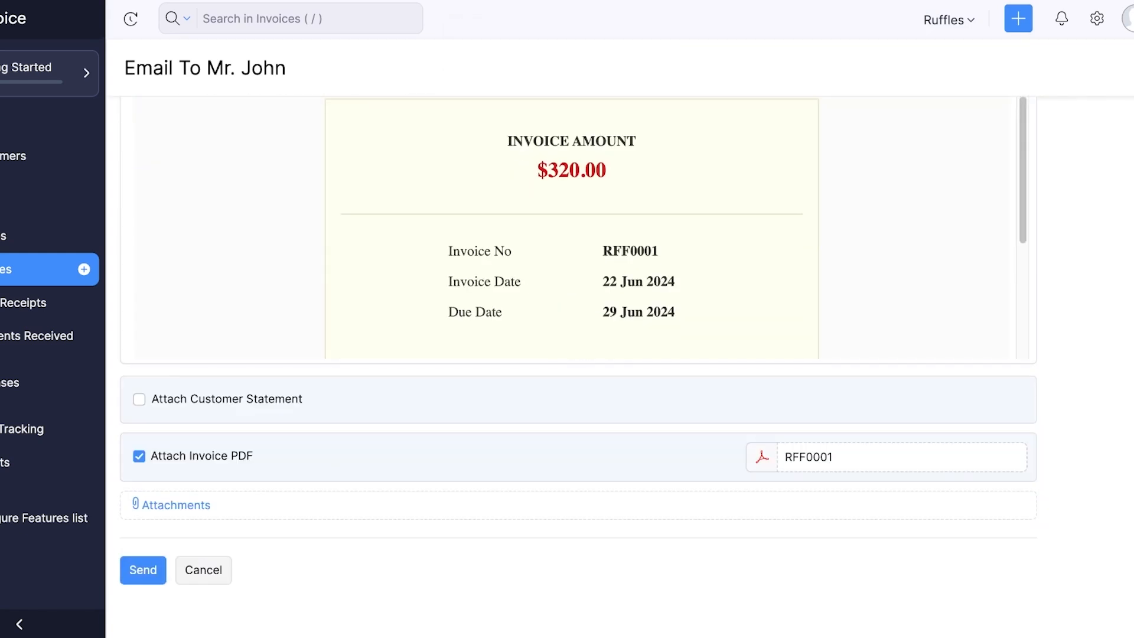
{"action": "scroll", "coordinate": [571, 236], "scroll_direction": "up", "scroll_amount": 3}
{"action": "scroll", "coordinate": [572, 236], "scroll_direction": "up", "scroll_amount": 5}
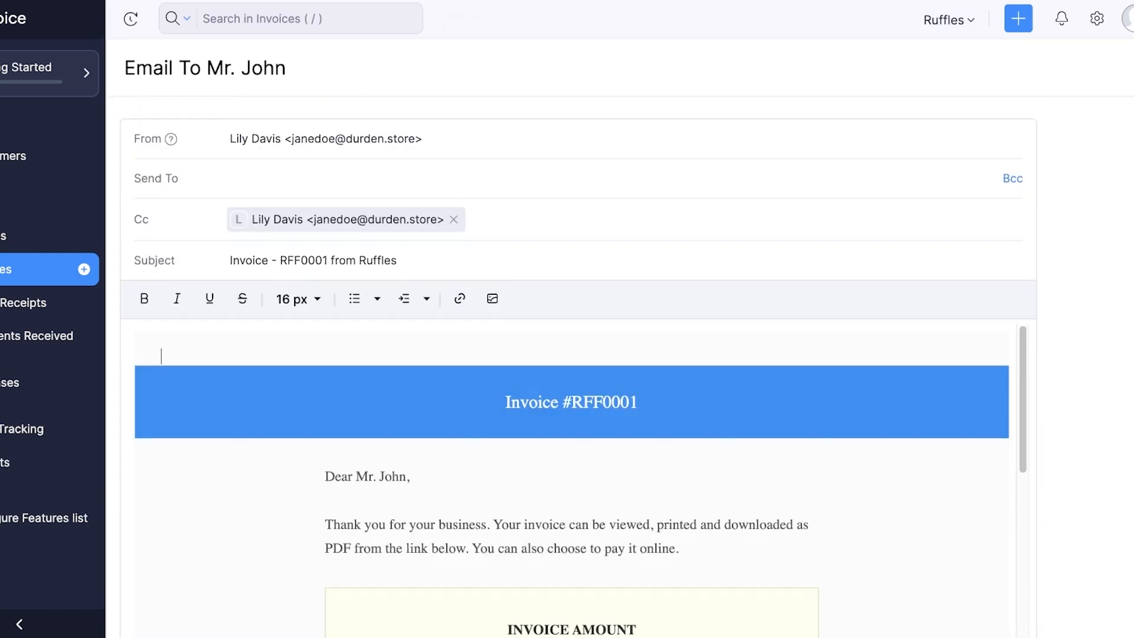
{"action": "scroll", "coordinate": [571, 236], "scroll_direction": "down", "scroll_amount": 5}
{"action": "scroll", "coordinate": [571, 236], "scroll_direction": "up", "scroll_amount": 5}
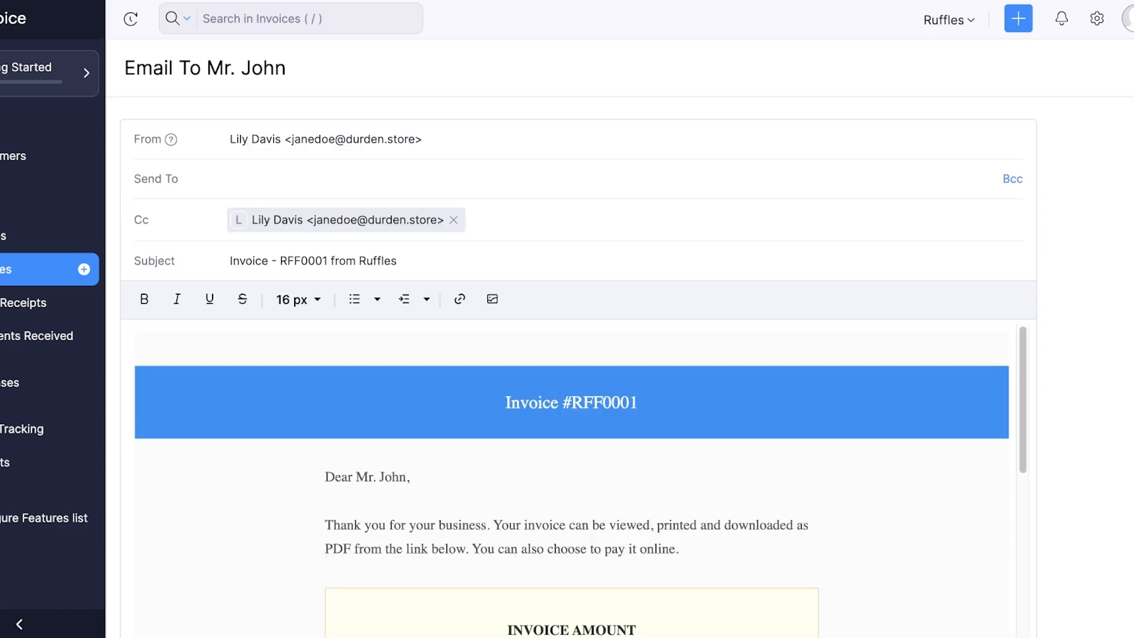
{"action": "scroll", "coordinate": [571, 473], "scroll_direction": "down", "scroll_amount": 2}
{"action": "scroll", "coordinate": [572, 472], "scroll_direction": "down", "scroll_amount": 10}
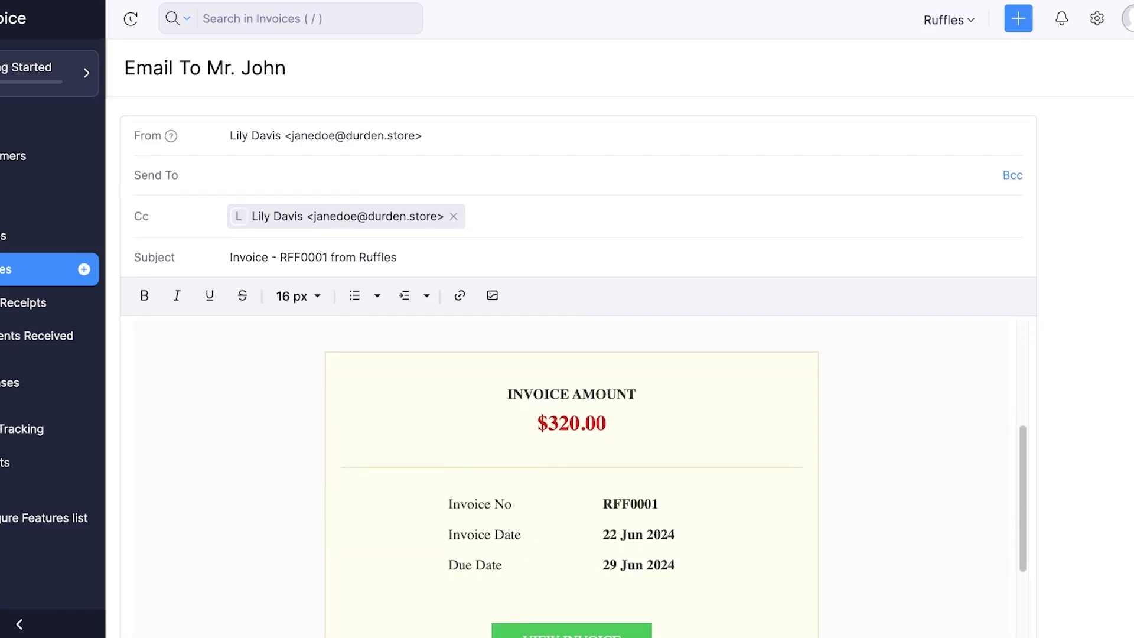
{"action": "scroll", "coordinate": [571, 472], "scroll_direction": "up", "scroll_amount": 4}
{"action": "scroll", "coordinate": [572, 413], "scroll_direction": "up", "scroll_amount": 8}
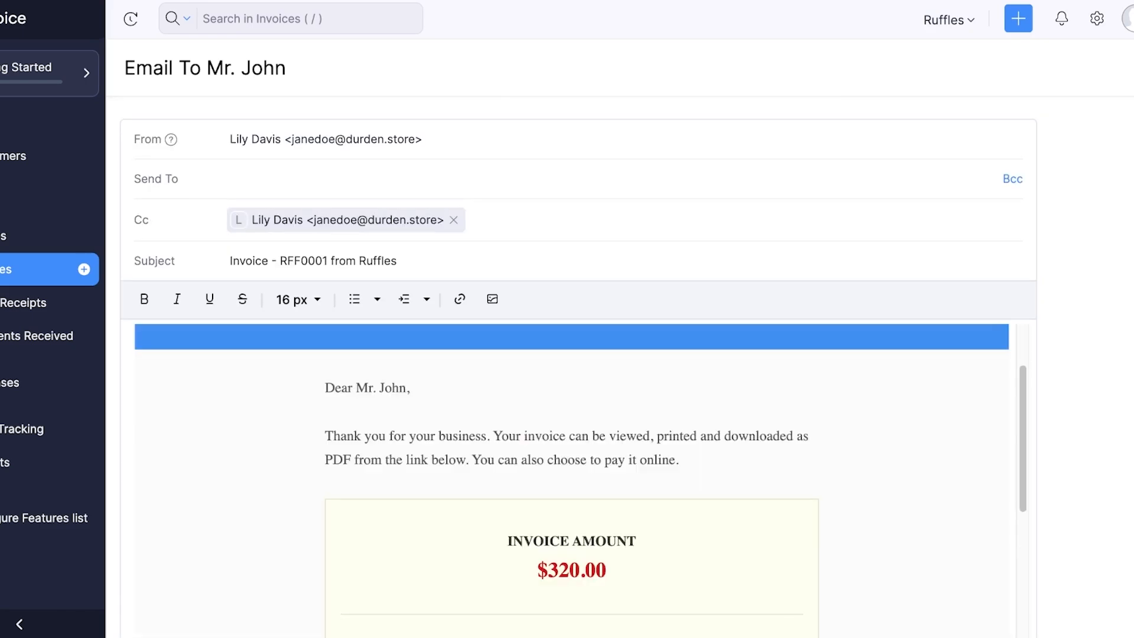
View the list of all Zoho apps and close it again
{"action": "left_click", "coordinate": [1133, 18]}
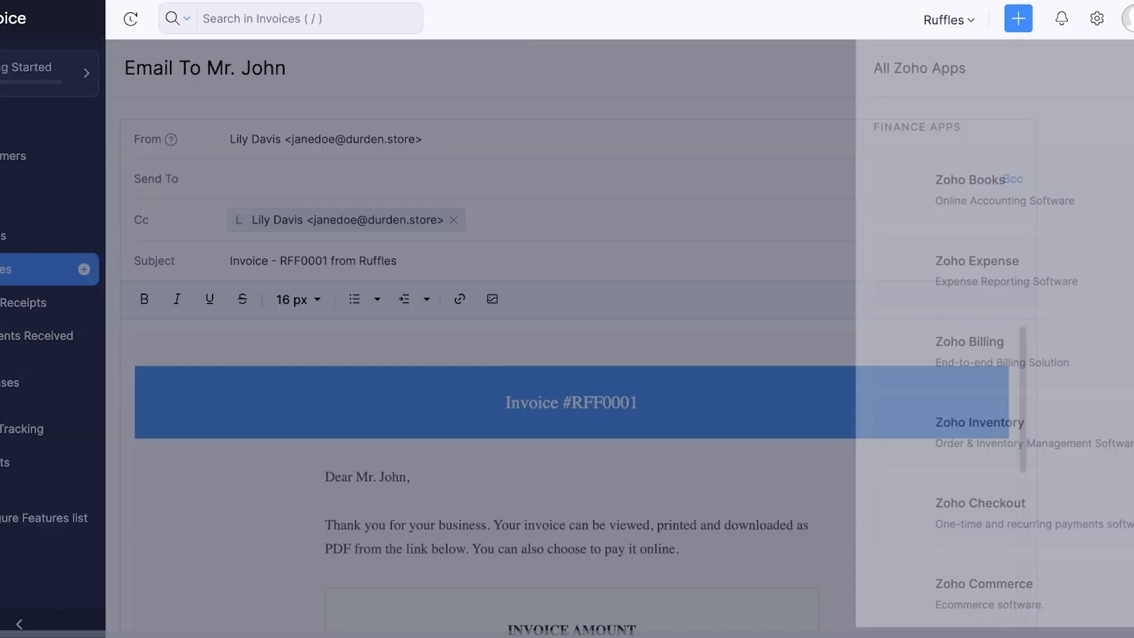
{"action": "left_click", "coordinate": [1133, 68]}
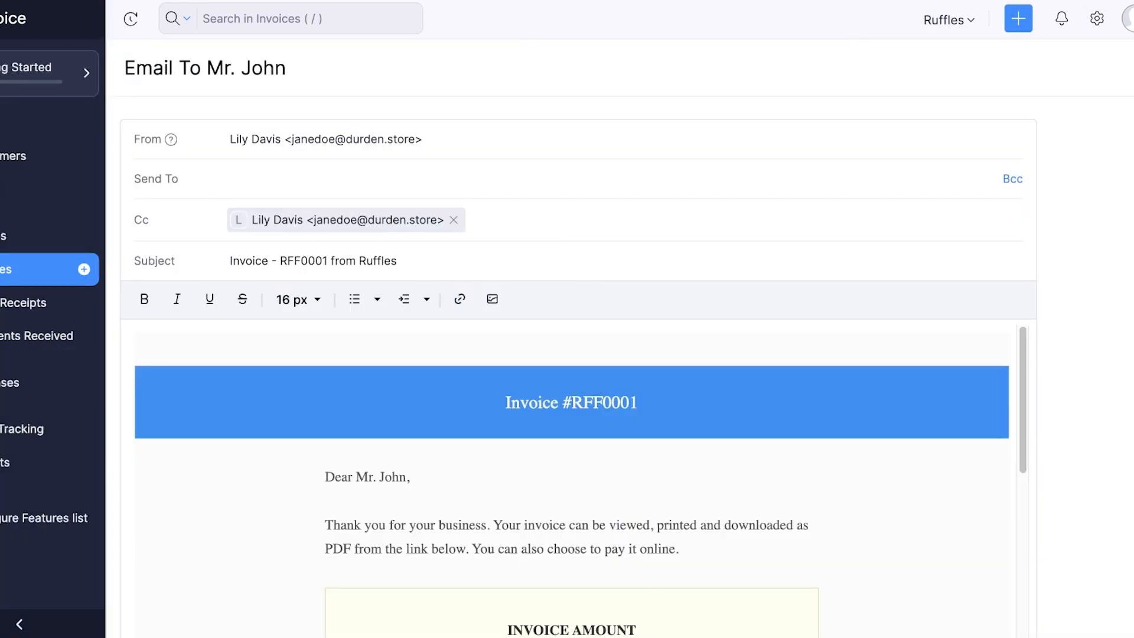
{"action": "left_click", "coordinate": [1117, 79]}
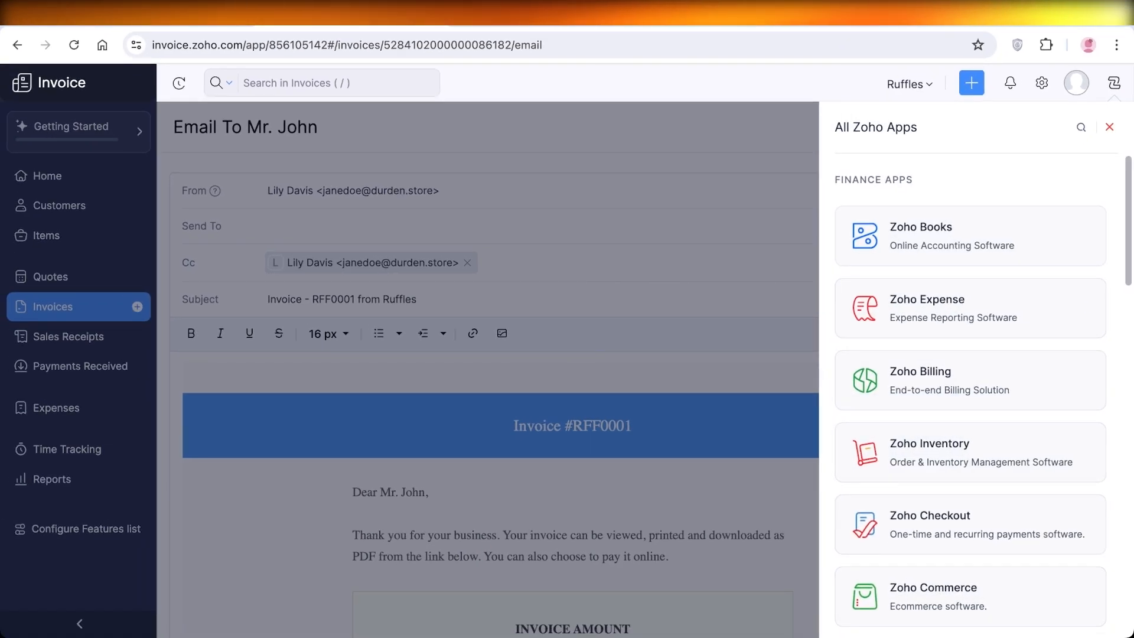
{"action": "left_click", "coordinate": [1110, 127]}
{"action": "scroll", "coordinate": [579, 390], "scroll_direction": "down", "scroll_amount": 5}
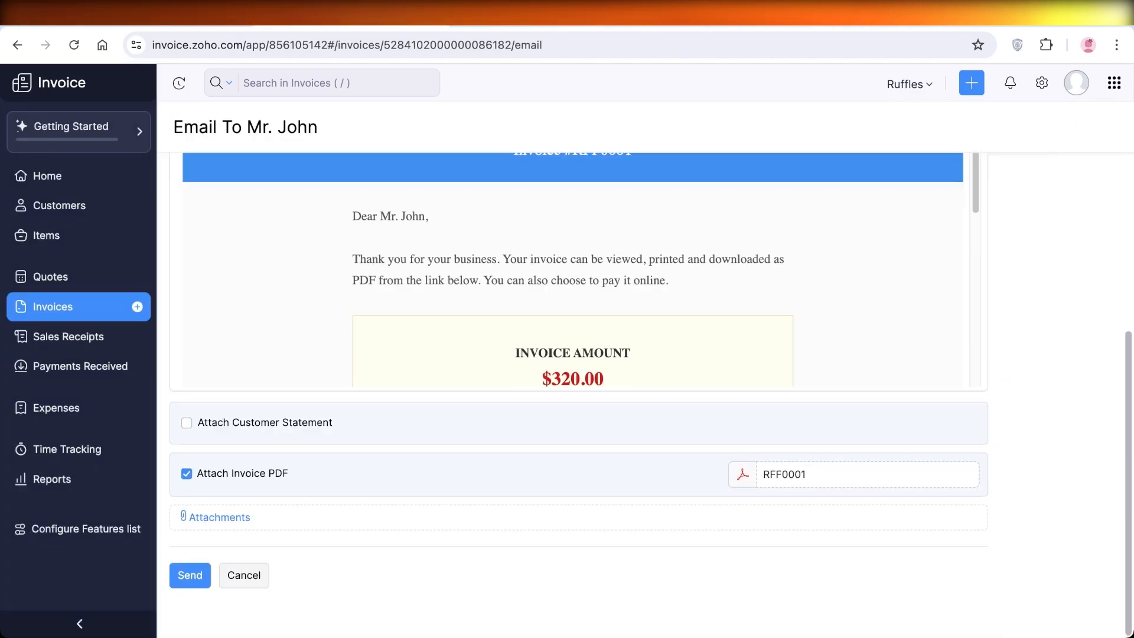
{"action": "scroll", "coordinate": [579, 389], "scroll_direction": "up", "scroll_amount": 5}
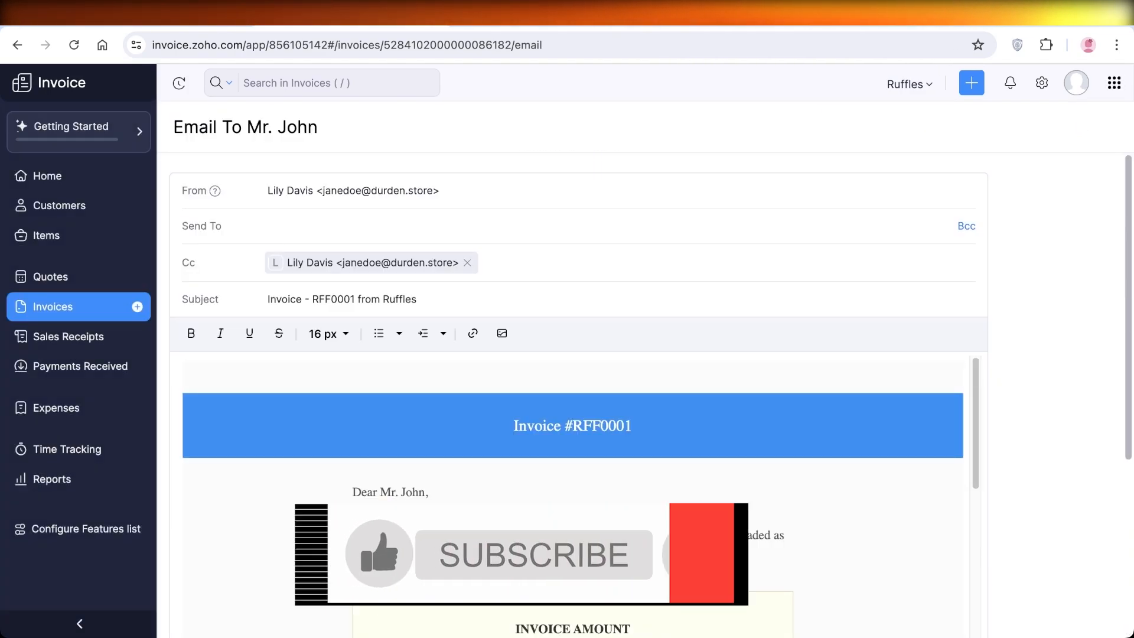
{"action": "scroll", "coordinate": [579, 390], "scroll_direction": "down", "scroll_amount": 5}
{"action": "scroll", "coordinate": [579, 390], "scroll_direction": "up", "scroll_amount": 3}
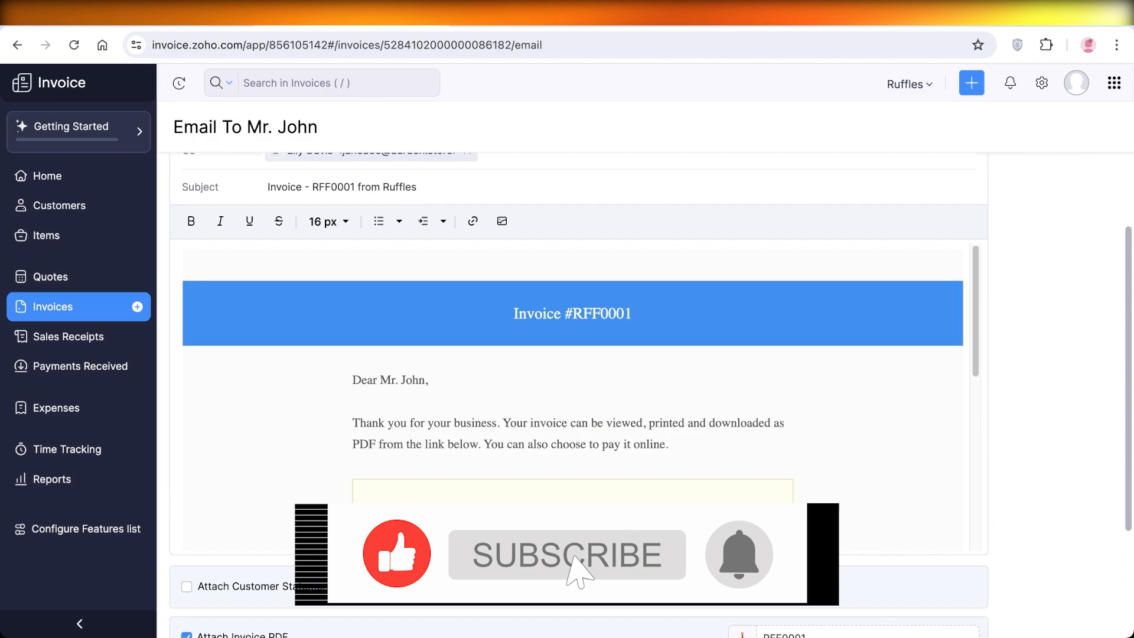
{"action": "scroll", "coordinate": [579, 390], "scroll_direction": "up", "scroll_amount": 2}
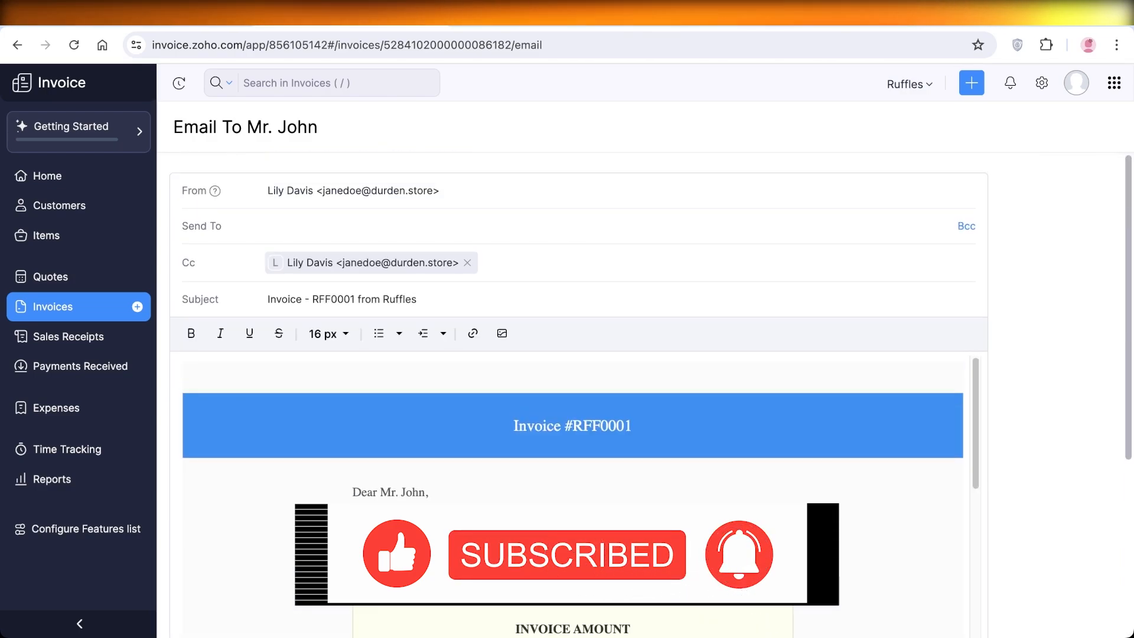